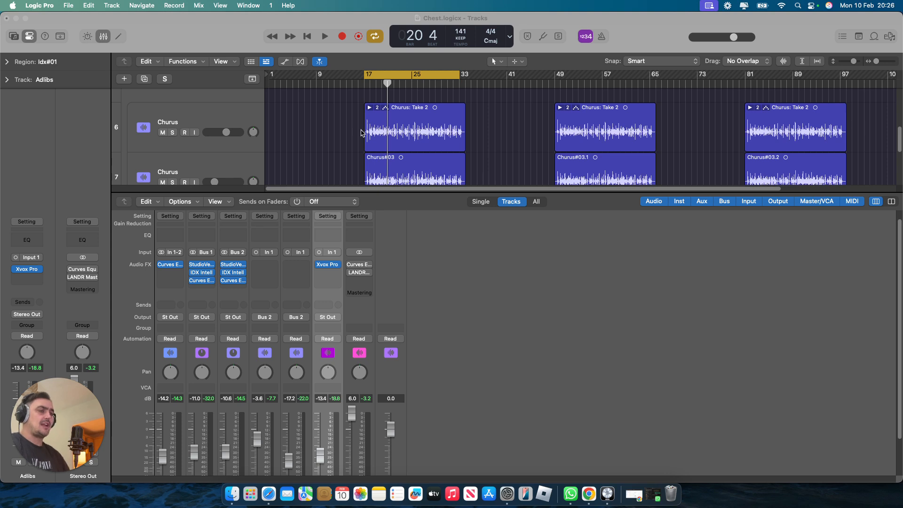
# - Play the chorus from bar 17, briefly soloing both Churus channels, to compare the doubled vocals alone and in the mix
pyautogui.click(367, 85)
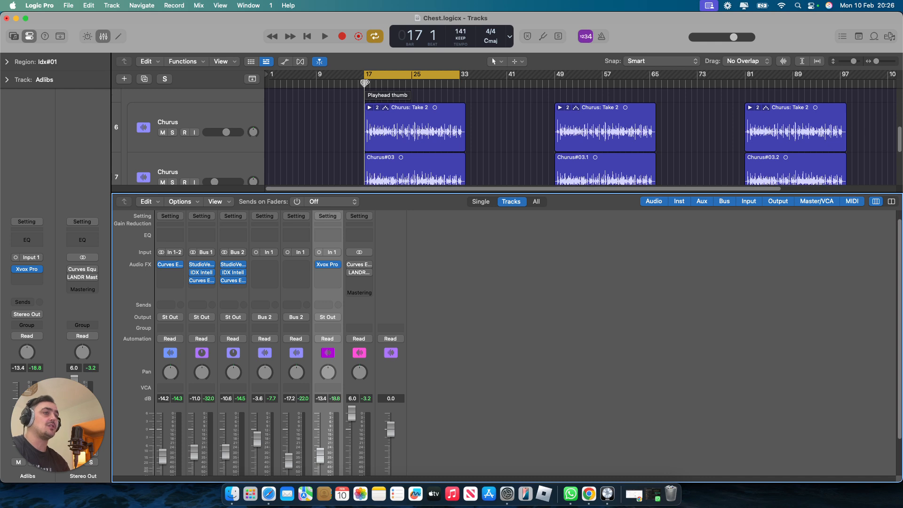
pyautogui.press('space')
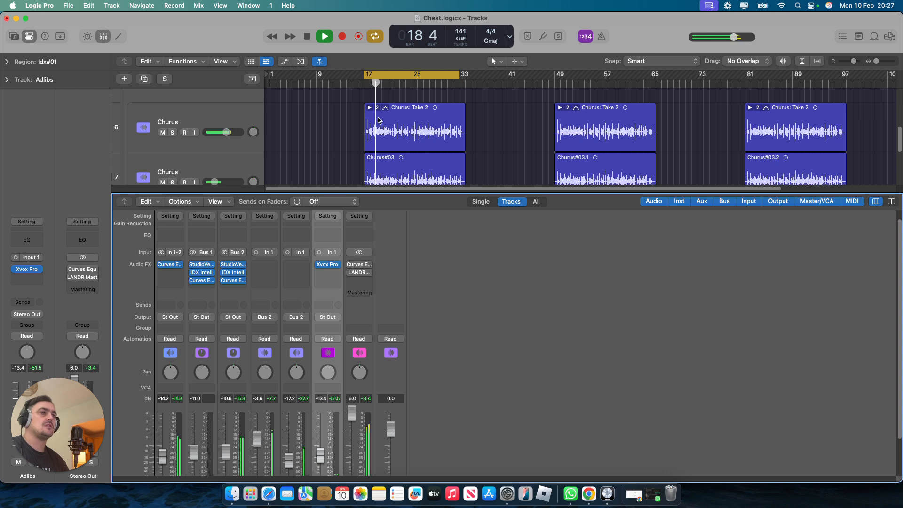
pyautogui.scroll(-3, 325, 385)
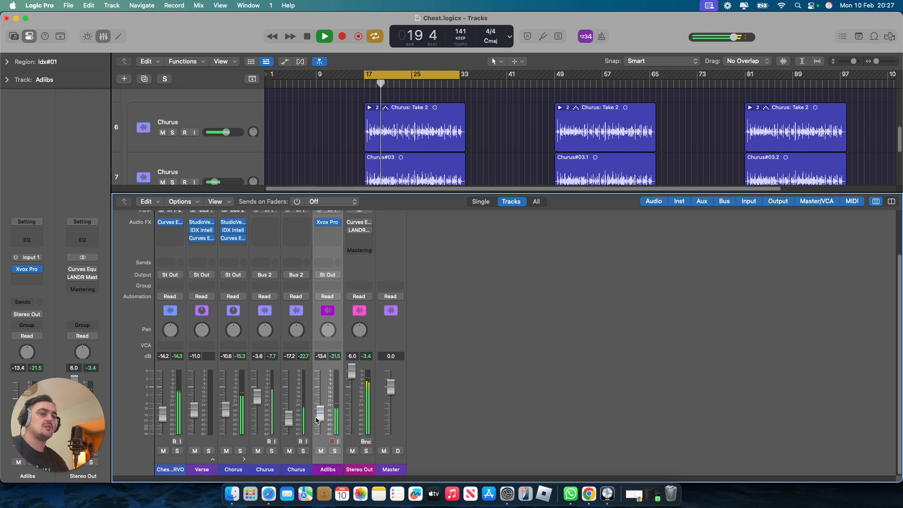
pyautogui.click(303, 451)
pyautogui.click(271, 451)
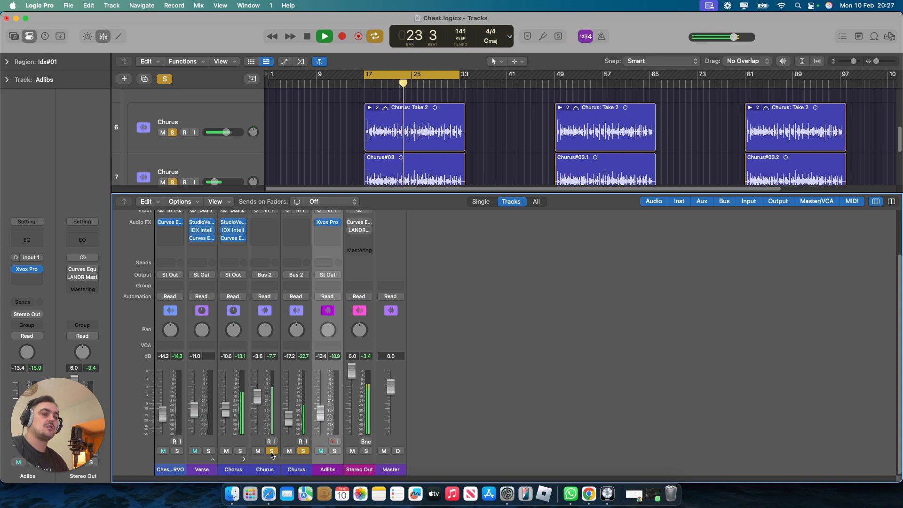
pyautogui.click(272, 452)
pyautogui.click(303, 451)
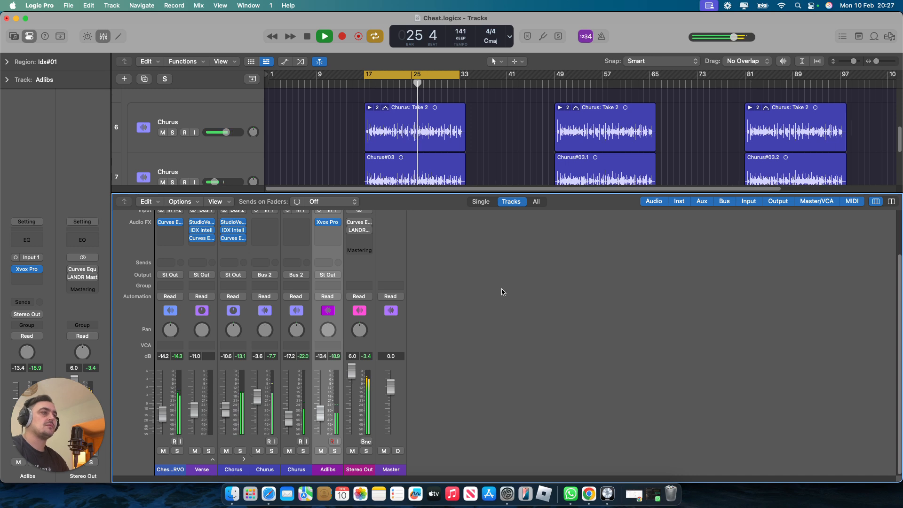
pyautogui.press('space')
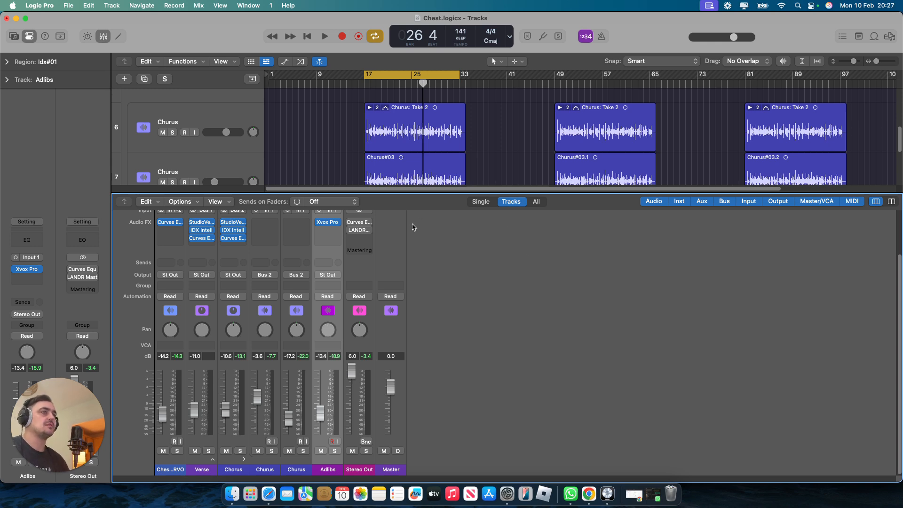
# - Insert the mono Sync Vx (ARA) plug-in on the first Churus channel, found by searching for "sync"
pyautogui.moveTo(415, 193); pyautogui.dragTo(416, 180)
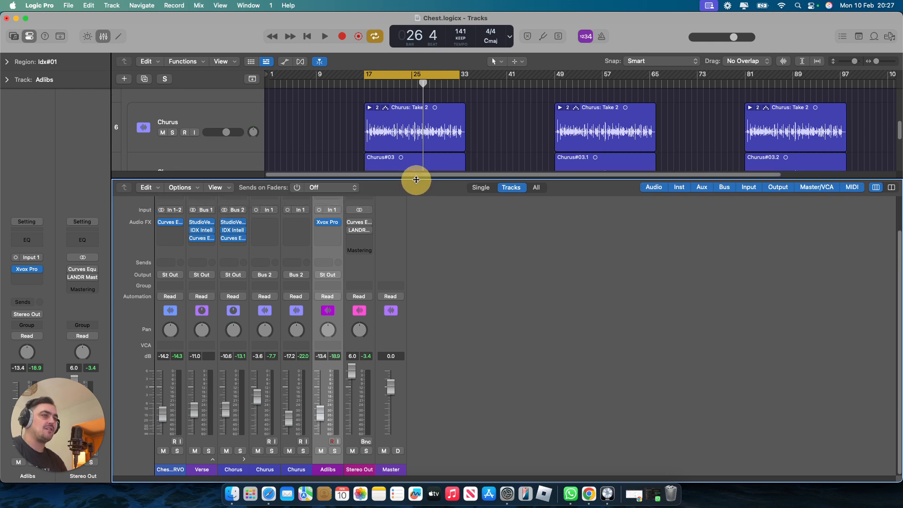
pyautogui.click(275, 224)
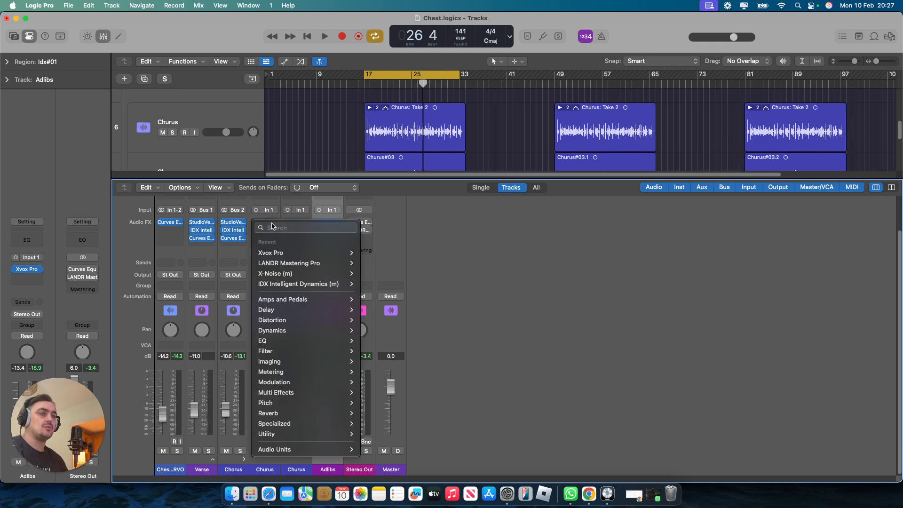
pyautogui.write('sync')
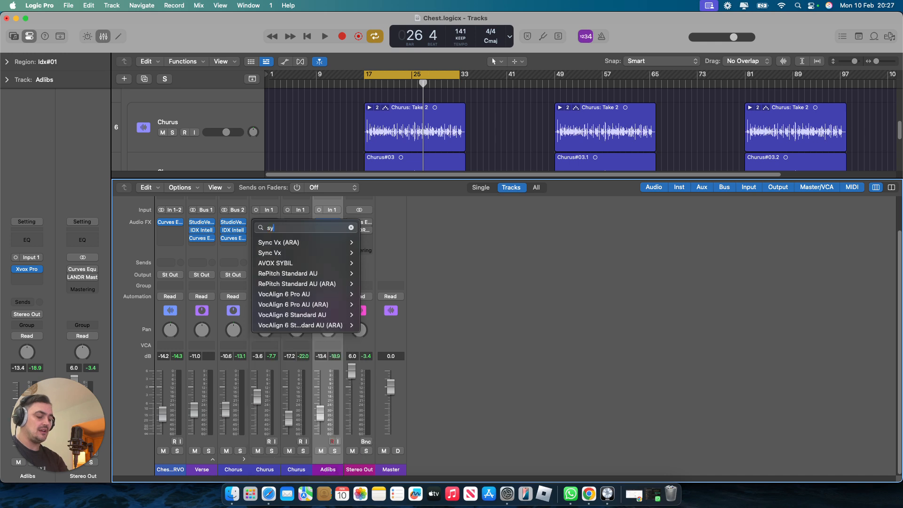
pyautogui.moveTo(315, 247)
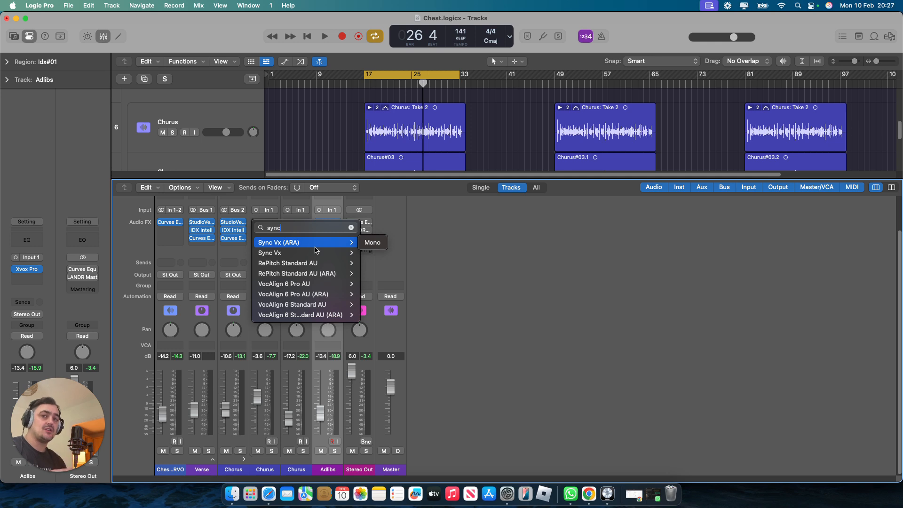
pyautogui.click(370, 244)
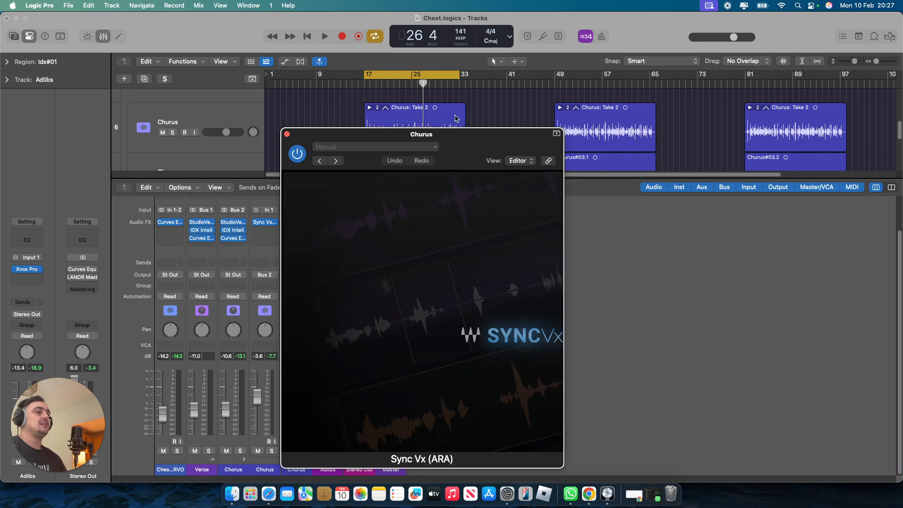
pyautogui.moveTo(455, 140); pyautogui.dragTo(437, 179)
# - Select the first Churus track and move the playhead back to bar 17, keeping its mixer channels uncovered by the plug-in window
pyautogui.click(240, 137)
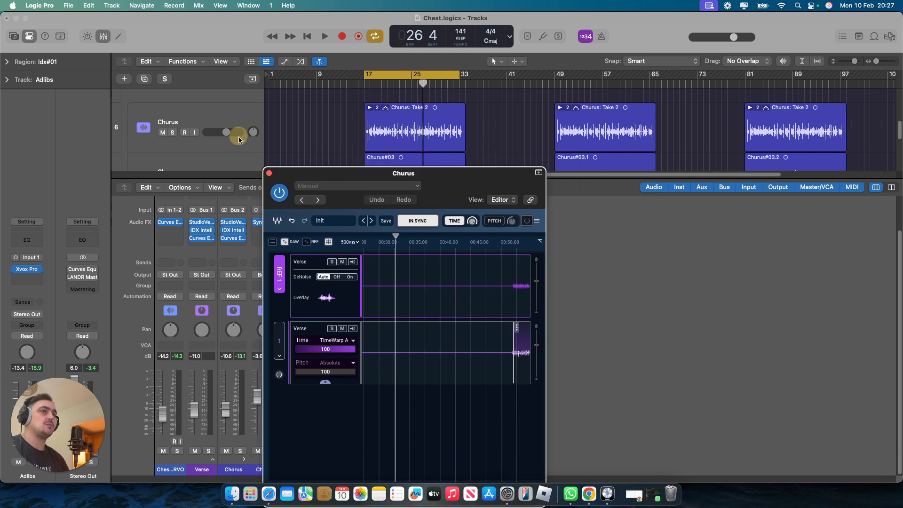
pyautogui.click(209, 116)
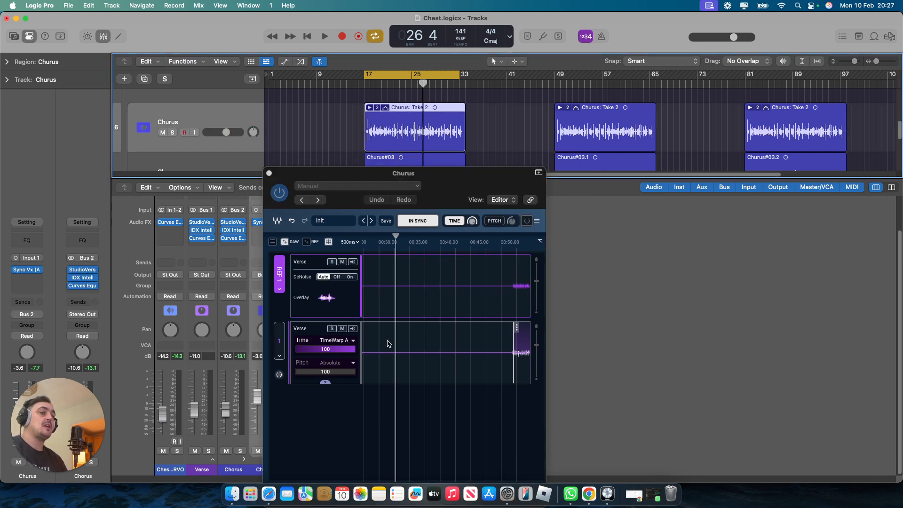
pyautogui.click(319, 331)
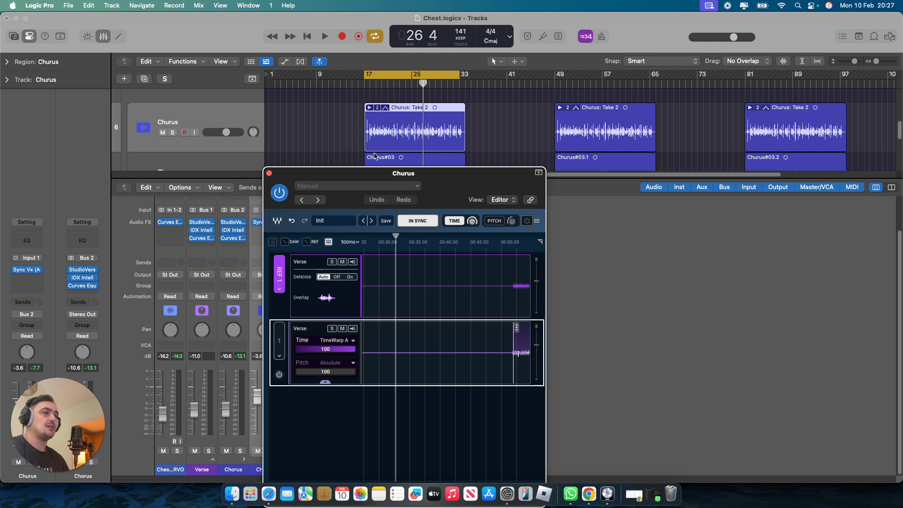
pyautogui.scroll(-3, 377, 141)
pyautogui.scroll(3, 376, 156)
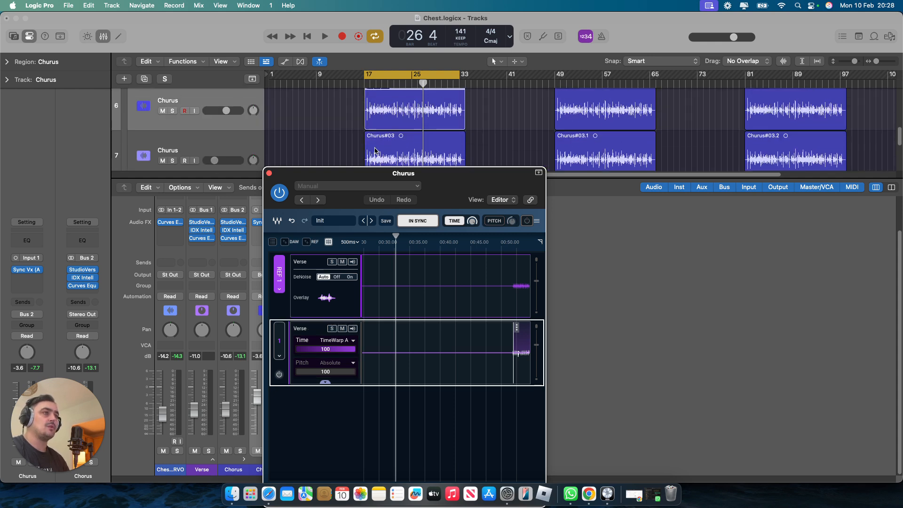
pyautogui.click(361, 87)
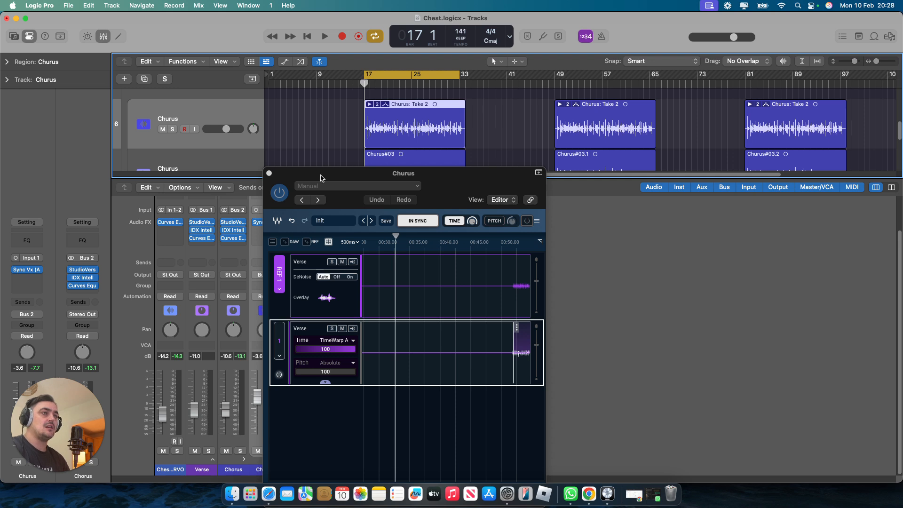
pyautogui.moveTo(319, 178); pyautogui.dragTo(387, 178)
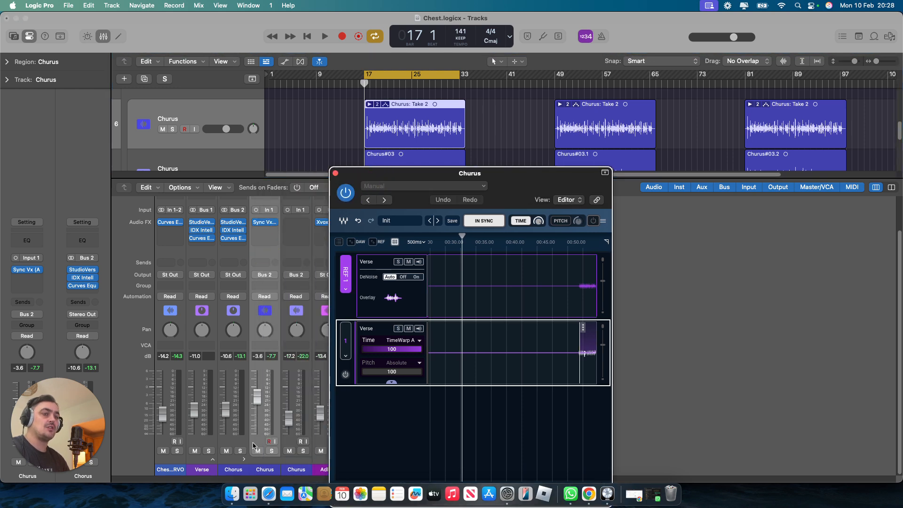
# - Expand the stacked channels in the mixer and play briefly from bar 17 to load the first Churus vocal into Sync Vx
pyautogui.click(214, 460)
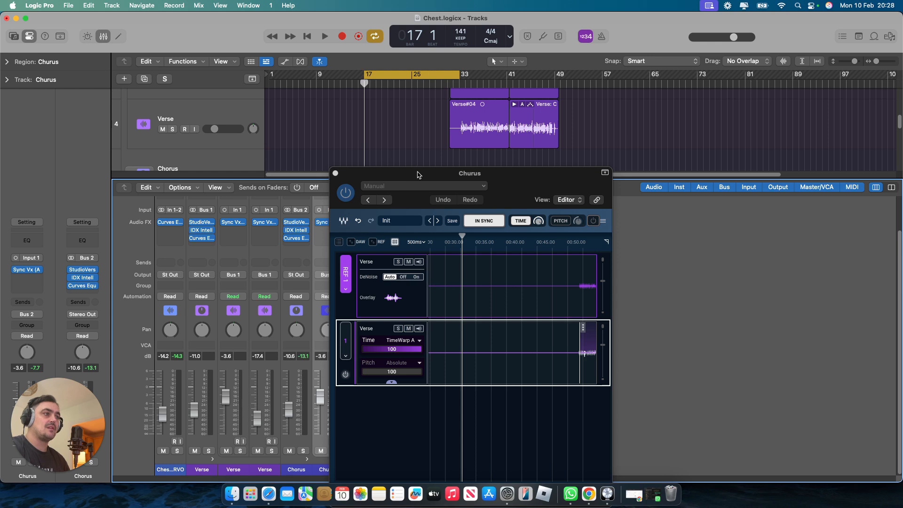
pyautogui.press('space')
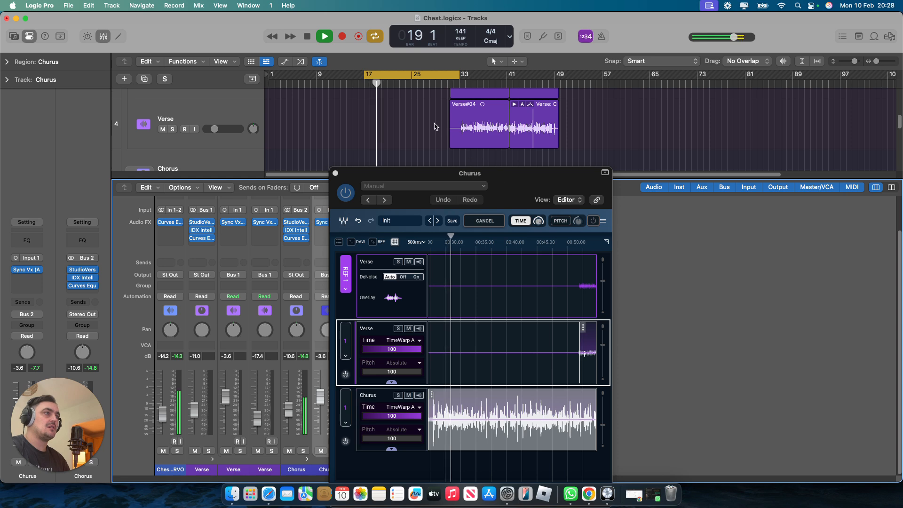
pyautogui.scroll(3, 431, 132)
pyautogui.press('space')
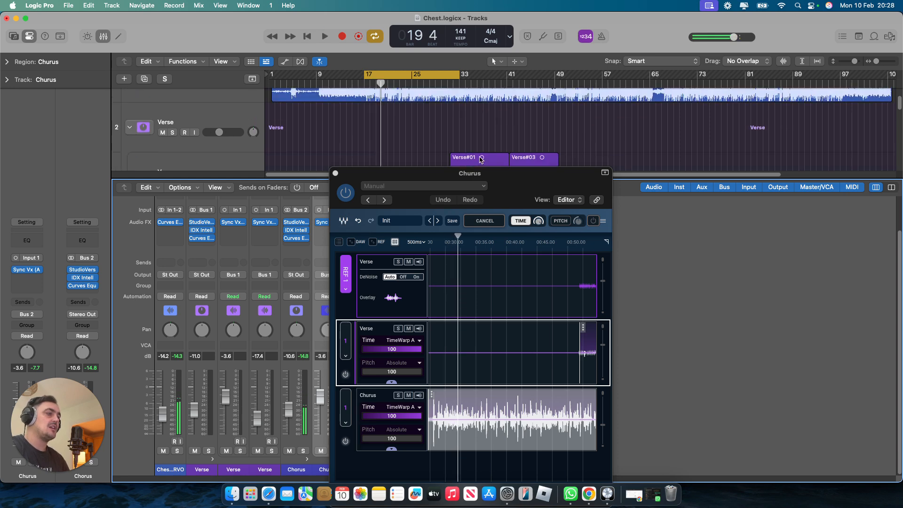
pyautogui.scroll(-1, 480, 159)
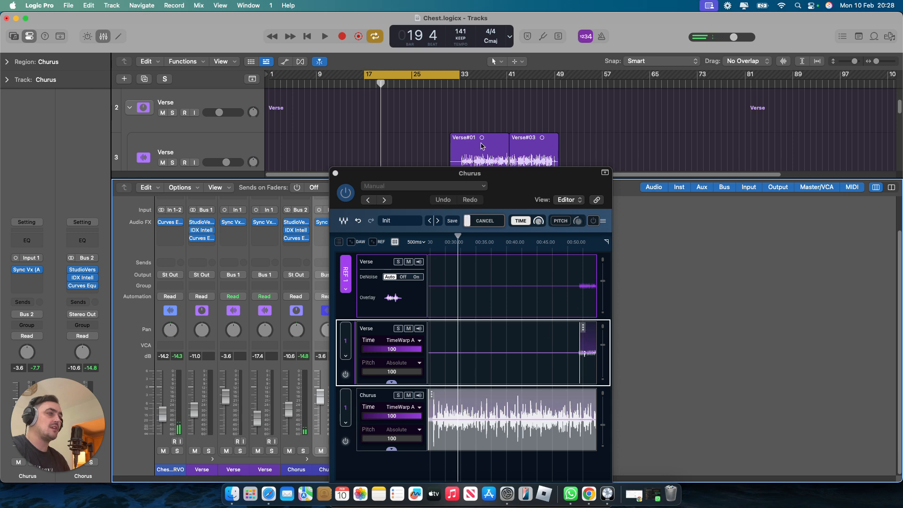
# - Make the first Churus track reference 2 in Sync Vx
pyautogui.moveTo(498, 174); pyautogui.dragTo(495, 100)
pyautogui.moveTo(462, 413)
pyautogui.mouseDown()
pyautogui.moveTo(502, 413)
pyautogui.moveTo(457, 412)
pyautogui.mouseUp()
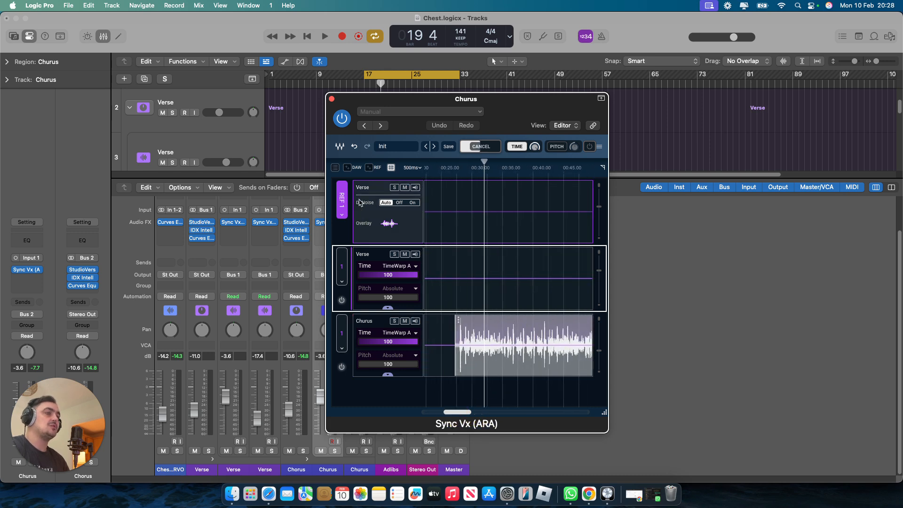
pyautogui.click(341, 202)
pyautogui.moveTo(372, 188)
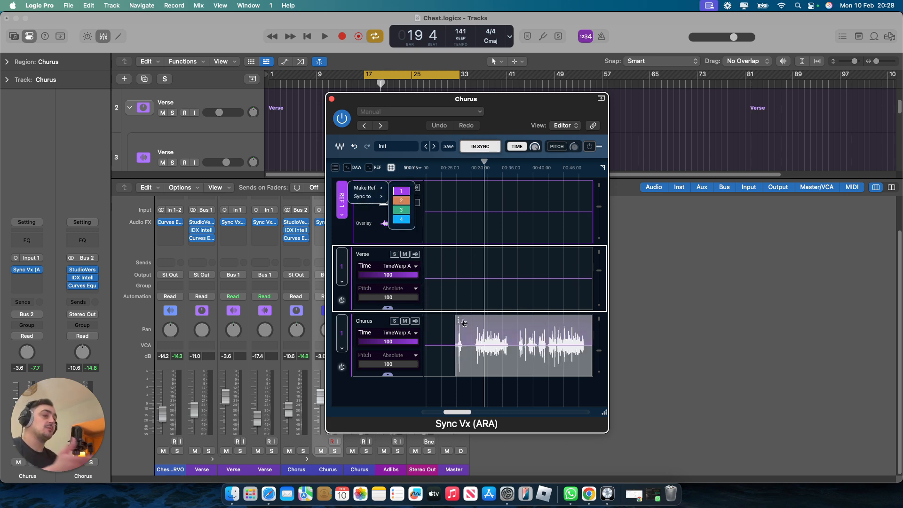
pyautogui.click(343, 335)
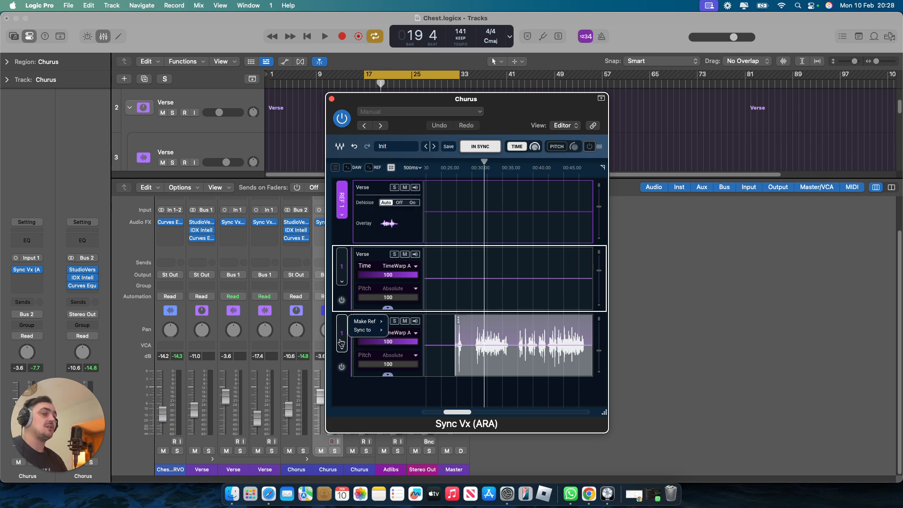
pyautogui.moveTo(357, 321)
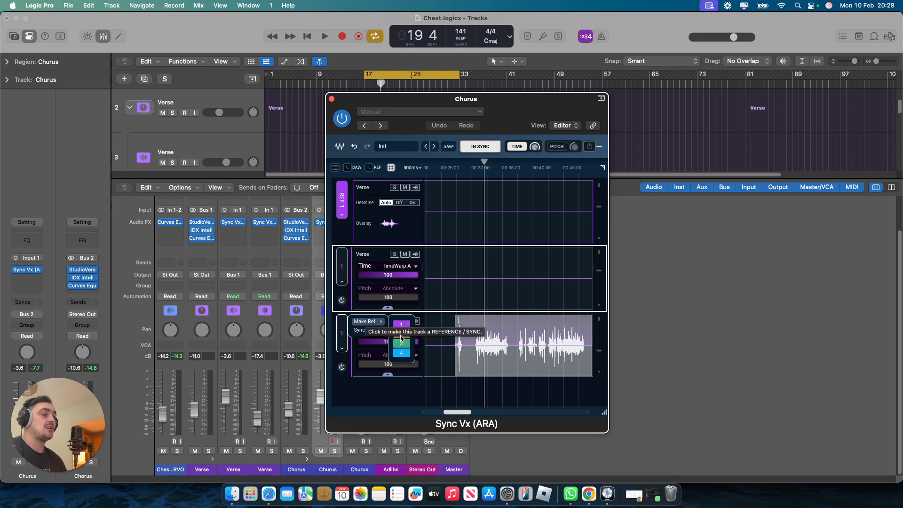
pyautogui.click(402, 334)
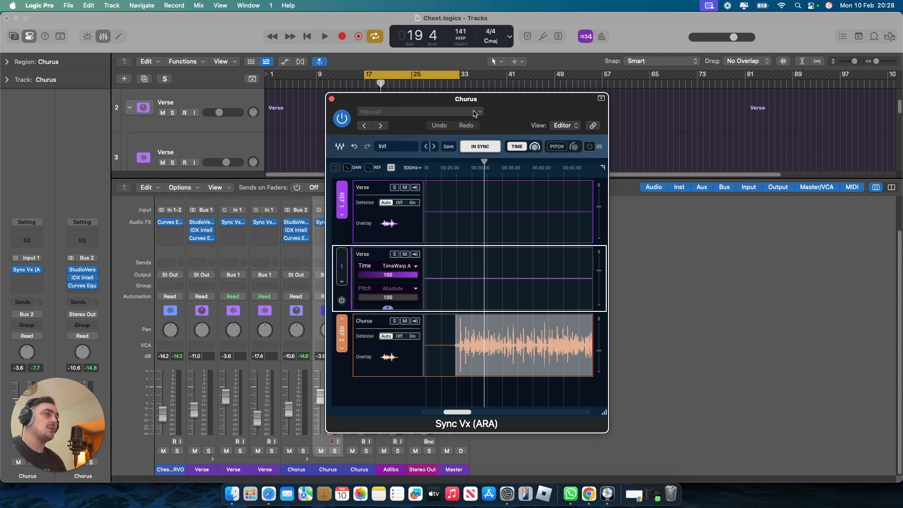
# - Select the second Churus track, copy Sync Vx from the first Churus channel onto it, and close the copy's plug-in window
pyautogui.moveTo(488, 102); pyautogui.dragTo(691, 96)
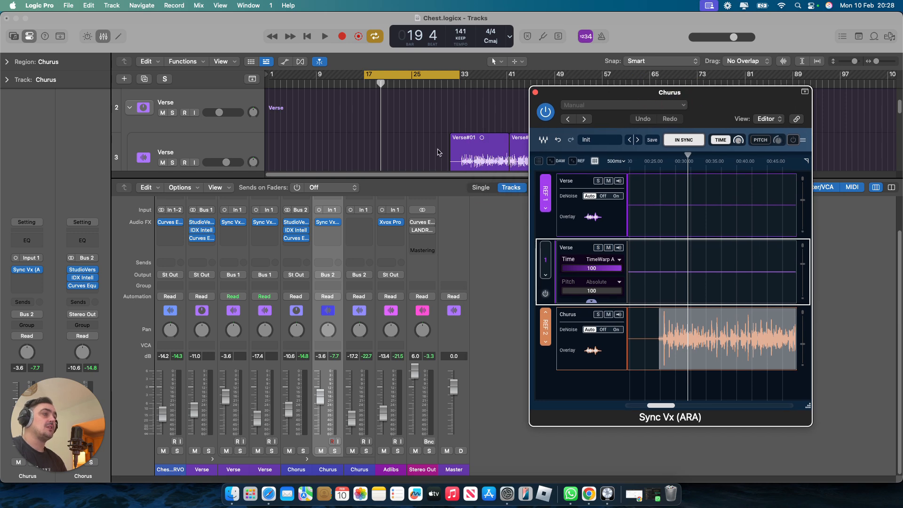
pyautogui.scroll(-2, 425, 145)
pyautogui.scroll(5, 425, 146)
pyautogui.scroll(-7, 393, 136)
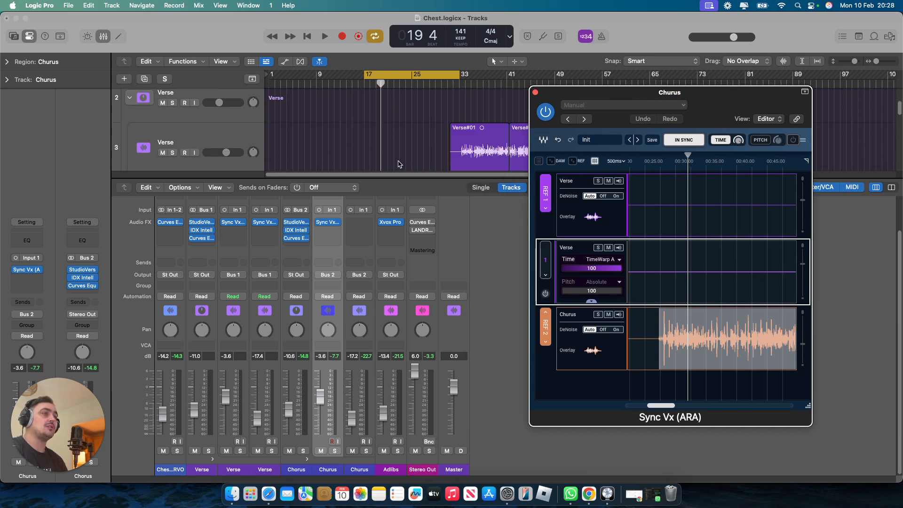
pyautogui.scroll(-3, 403, 127)
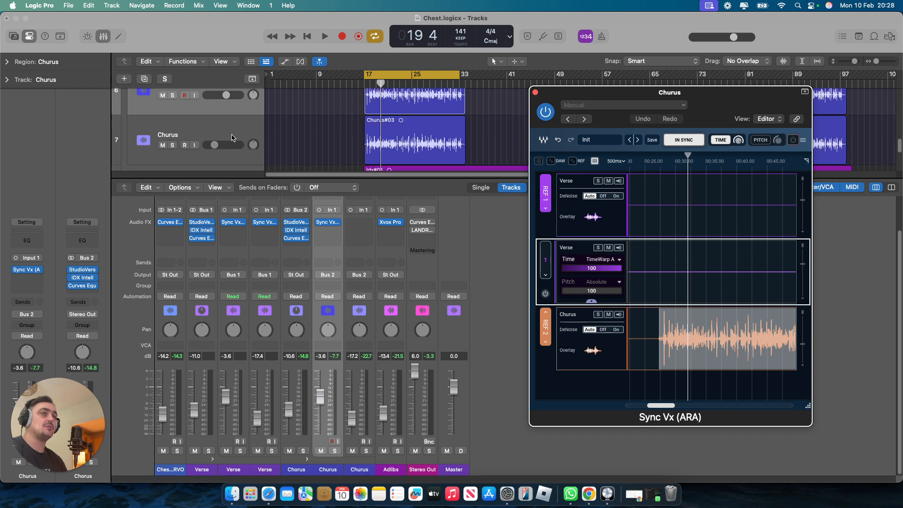
pyautogui.click(228, 135)
pyautogui.click(337, 222)
pyautogui.moveTo(338, 225); pyautogui.dragTo(359, 226)
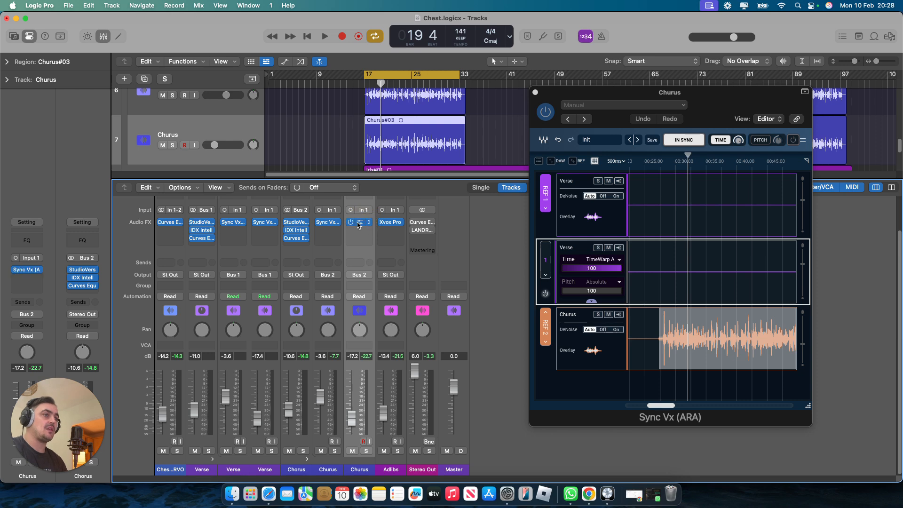
pyautogui.click(360, 222)
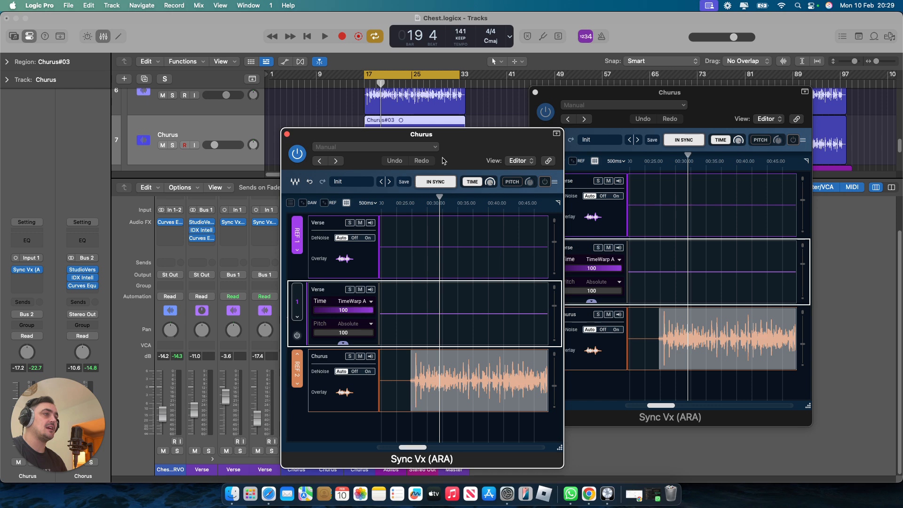
pyautogui.click(287, 134)
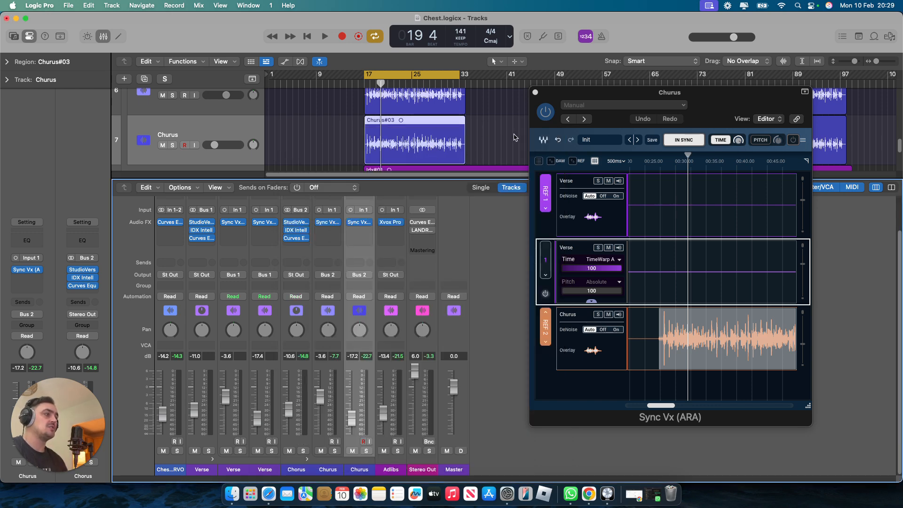
# - Play the chorus briefly from bar 17 to load the second Churus vocal into Sync Vx
pyautogui.press('space')
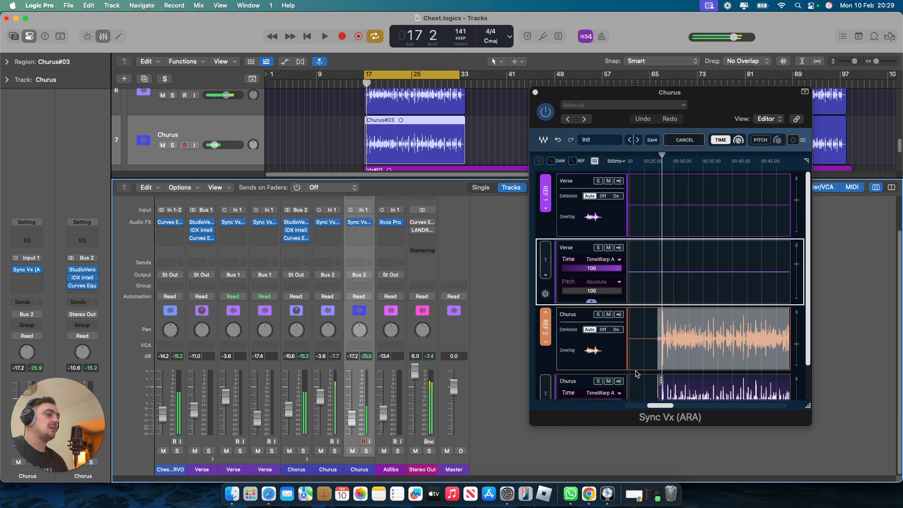
pyautogui.moveTo(721, 112); pyautogui.dragTo(564, 76)
# - Sync the second Churus track to Ref 2 in Sync Vx and dismiss the notification
pyautogui.scroll(-3, 544, 311)
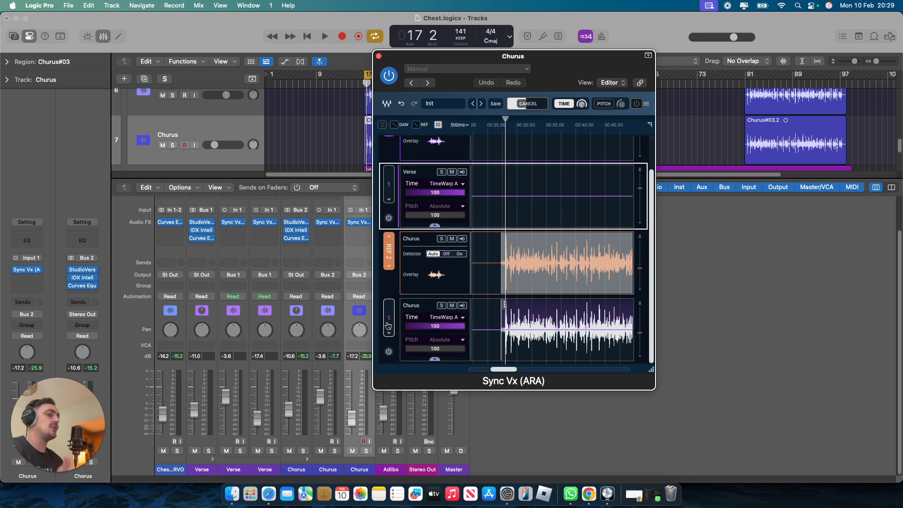
pyautogui.click(394, 324)
pyautogui.moveTo(410, 314)
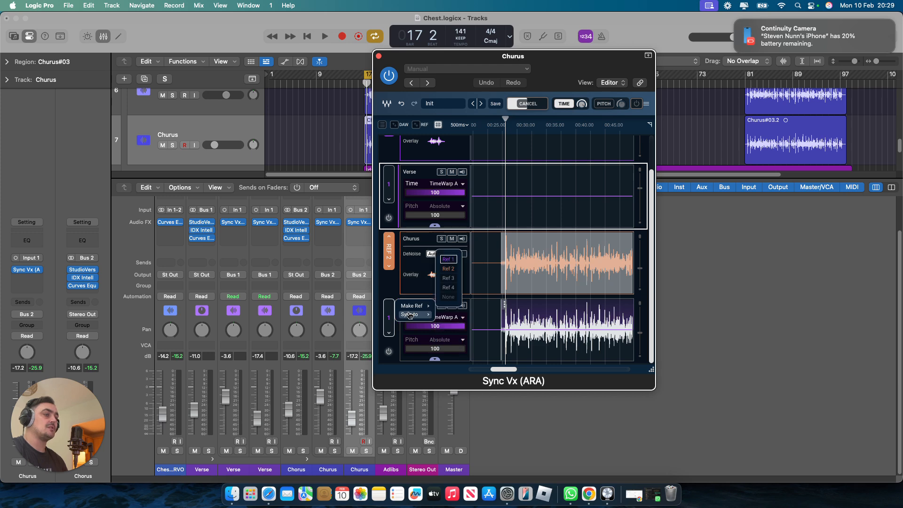
pyautogui.click(448, 268)
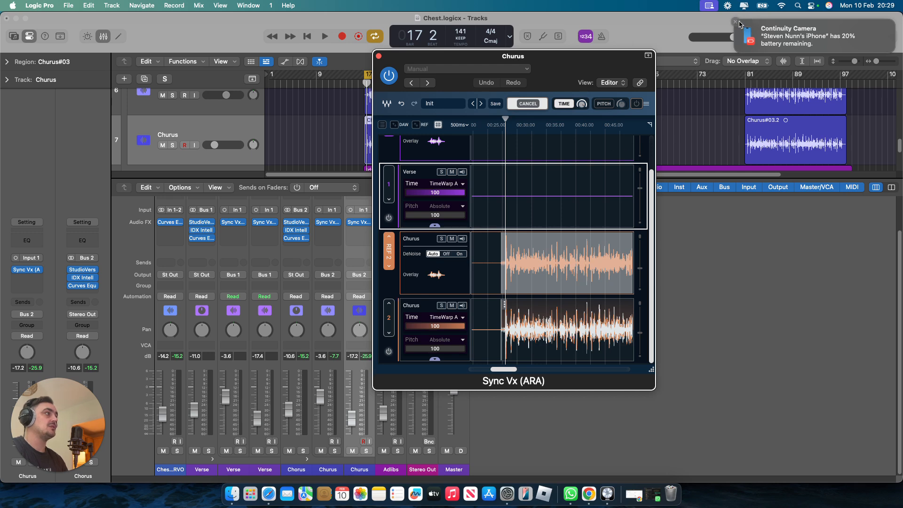
pyautogui.click(480, 320)
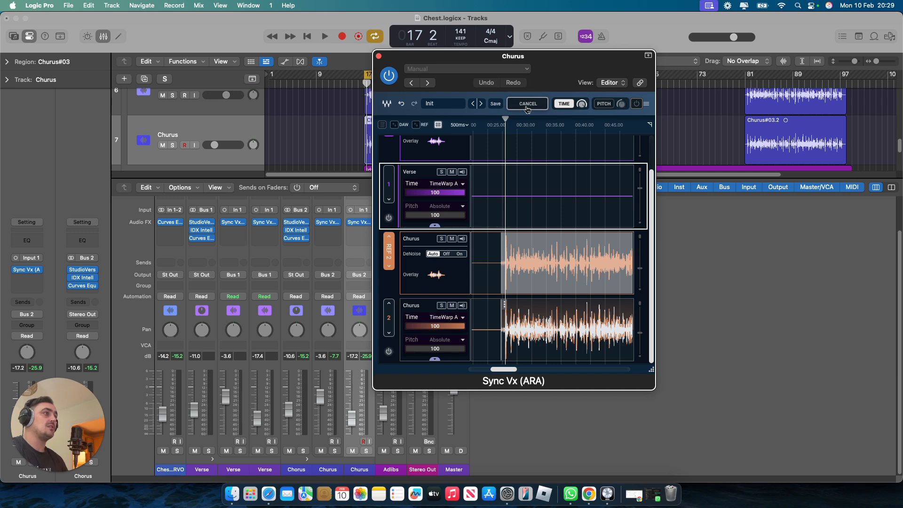
# - Widen the Sync Vx window and reposition it so that more of the chorus waveforms fits on screen
pyautogui.moveTo(562, 63); pyautogui.dragTo(503, 30)
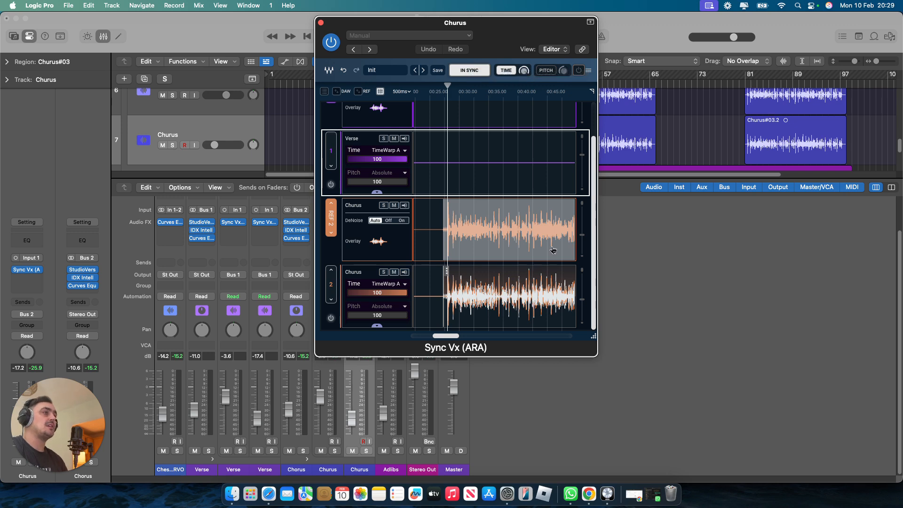
pyautogui.moveTo(595, 338); pyautogui.dragTo(814, 366)
pyautogui.moveTo(655, 40); pyautogui.dragTo(482, 43)
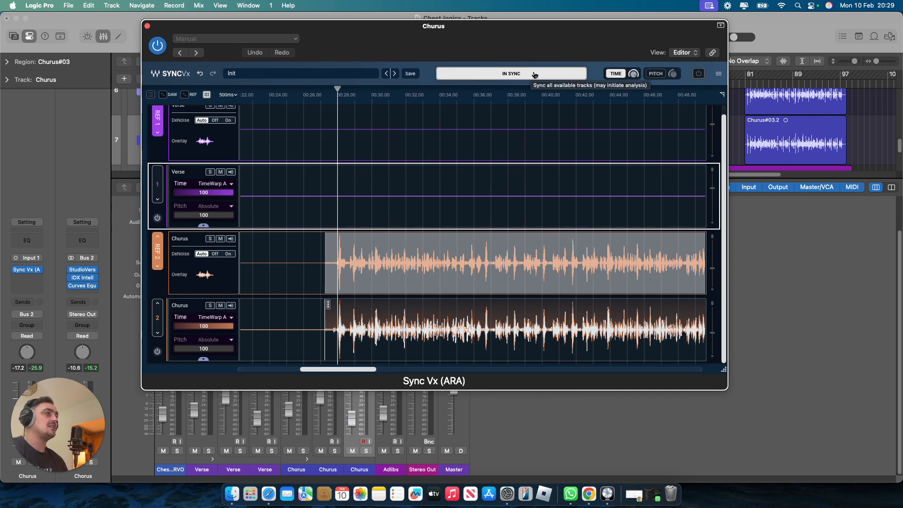
# - Try pitch syncing alongside time syncing in Sync Vx and switch it back off
pyautogui.moveTo(633, 75); pyautogui.dragTo(635, 24)
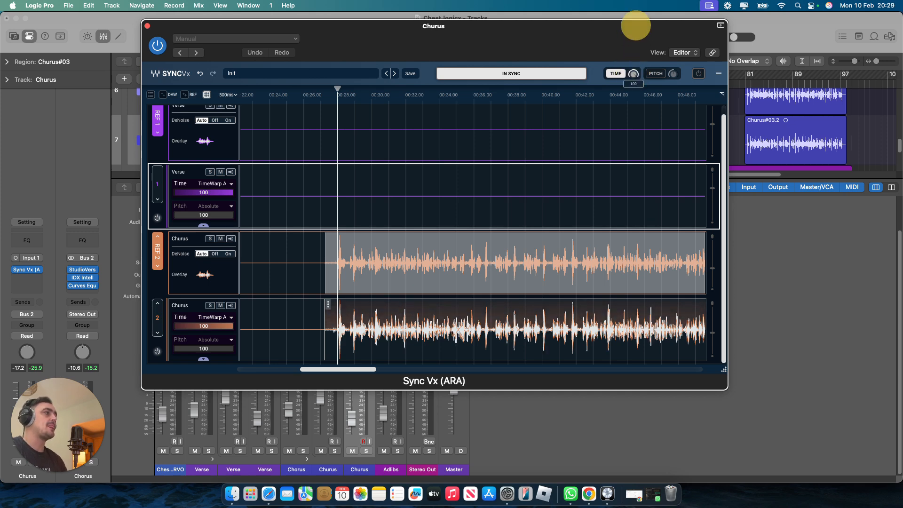
pyautogui.click(654, 74)
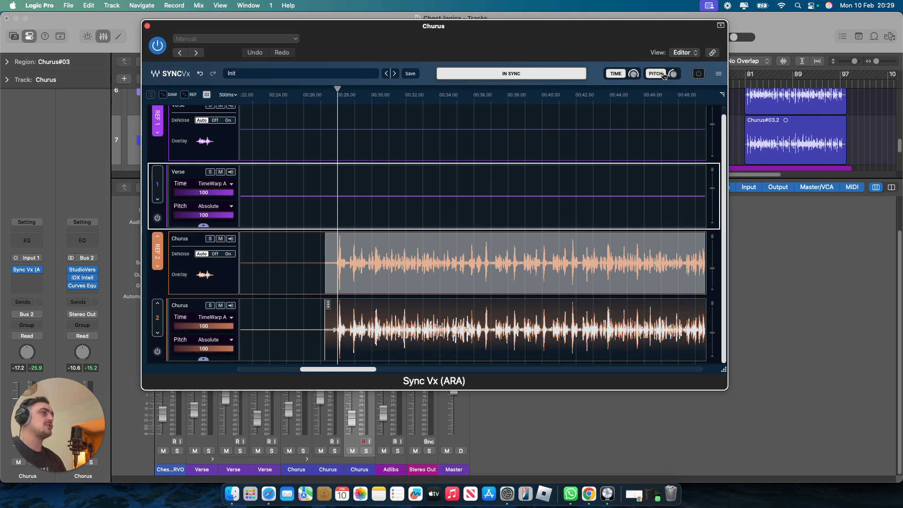
pyautogui.click(657, 74)
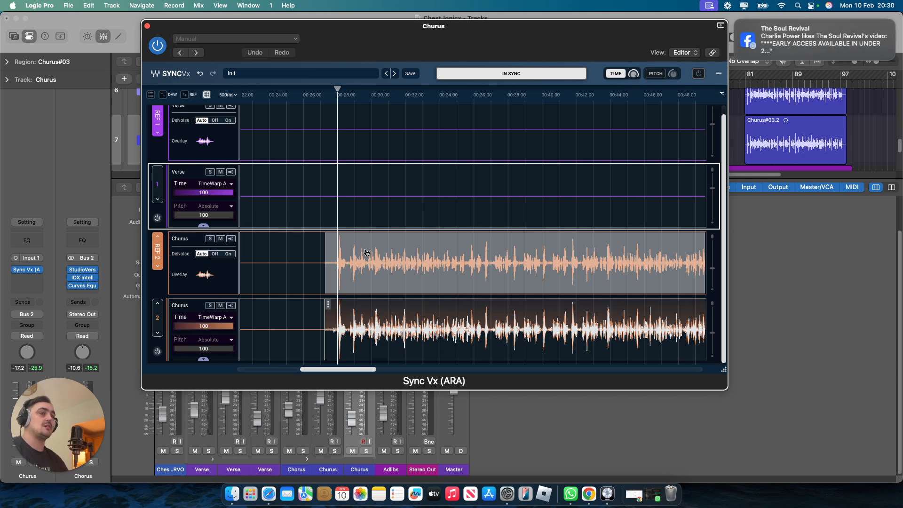
# - Play the synced chorus from bar 17, closing the Sync Vx window and selecting both Churus channels during playback
pyautogui.click(736, 22)
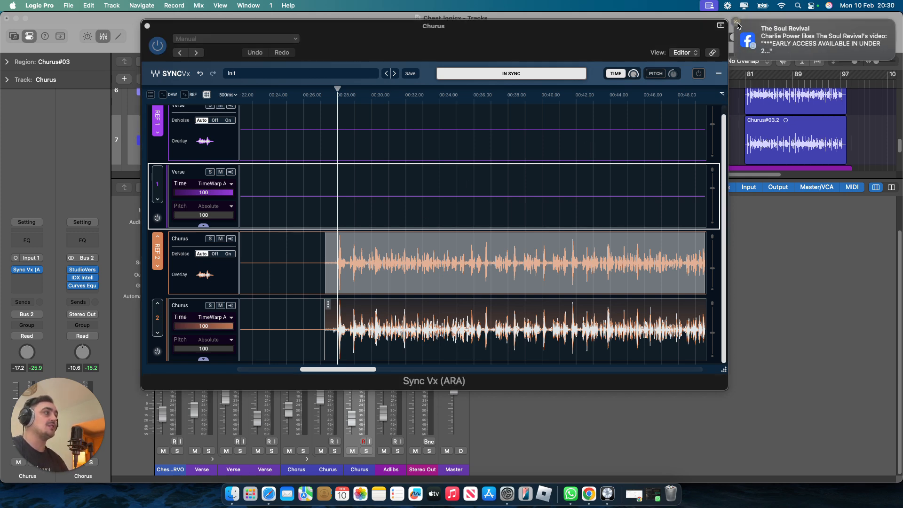
pyautogui.click(358, 91)
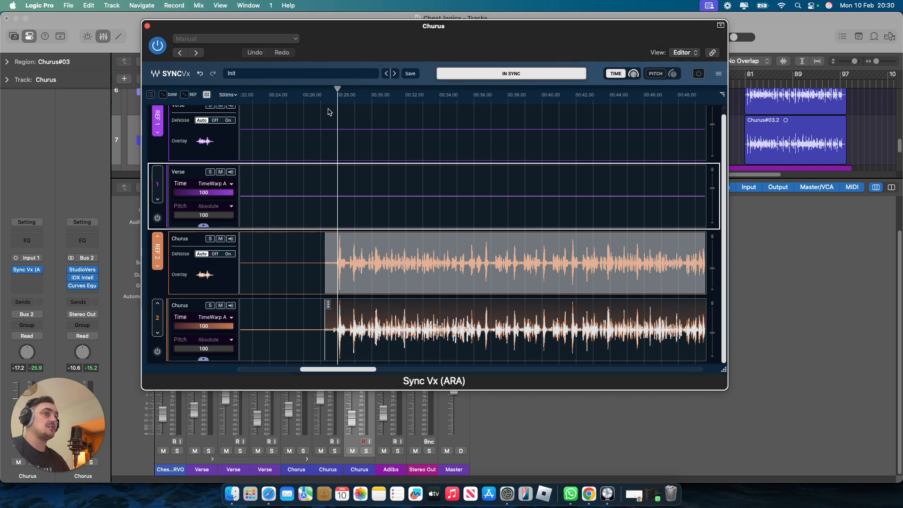
pyautogui.moveTo(395, 35); pyautogui.dragTo(404, 80)
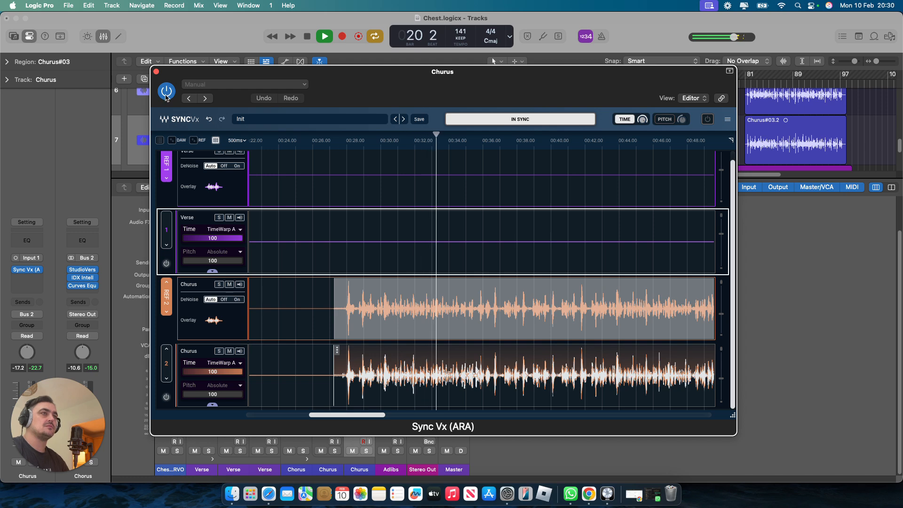
pyautogui.click(157, 73)
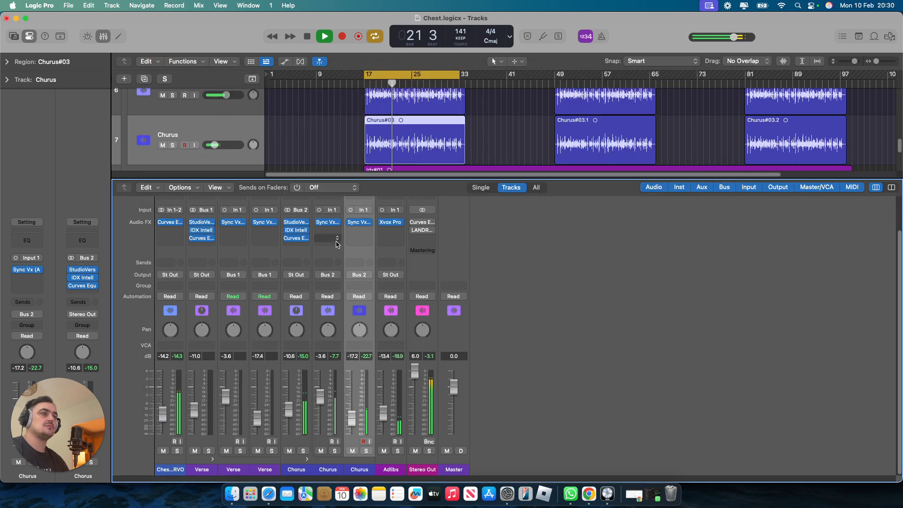
pyautogui.click(327, 310)
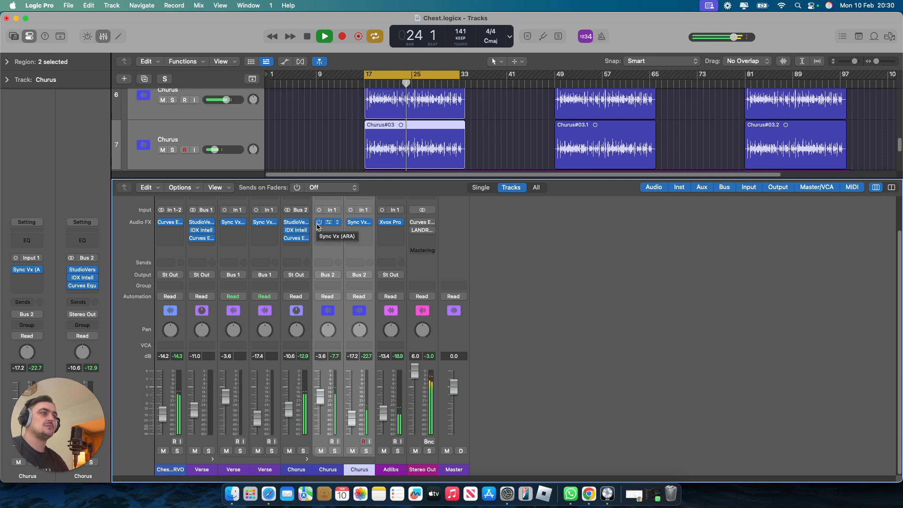
pyautogui.press('space')
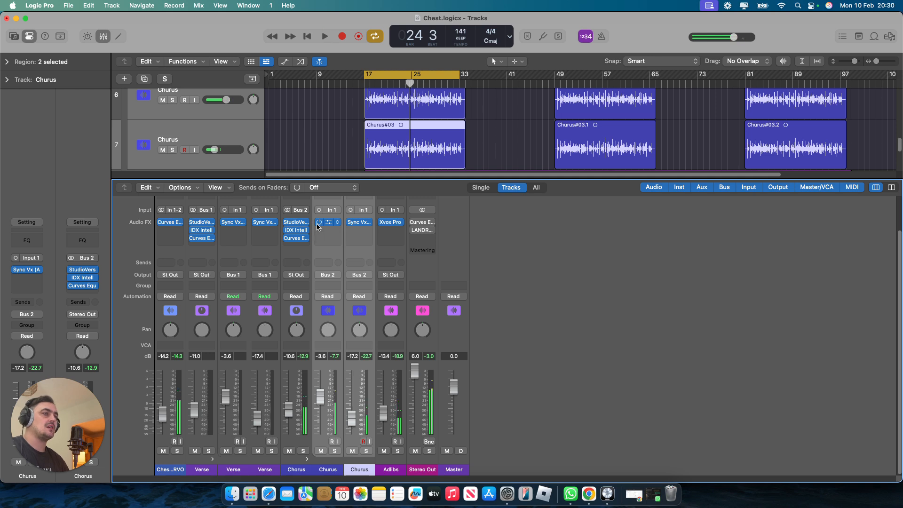
# - Compare the chorus from bar 17 with Sync Vx bypassed and re-enabled on both Churus channels
pyautogui.press('space')
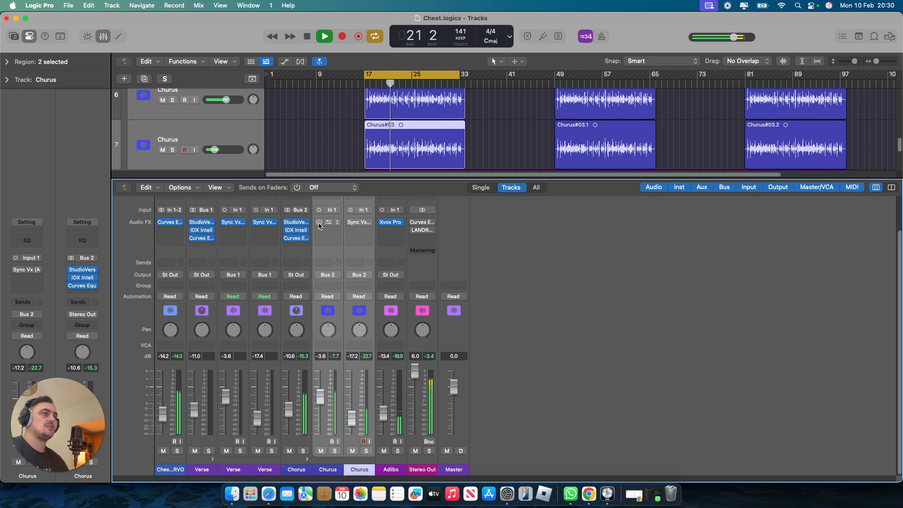
pyautogui.press('space')
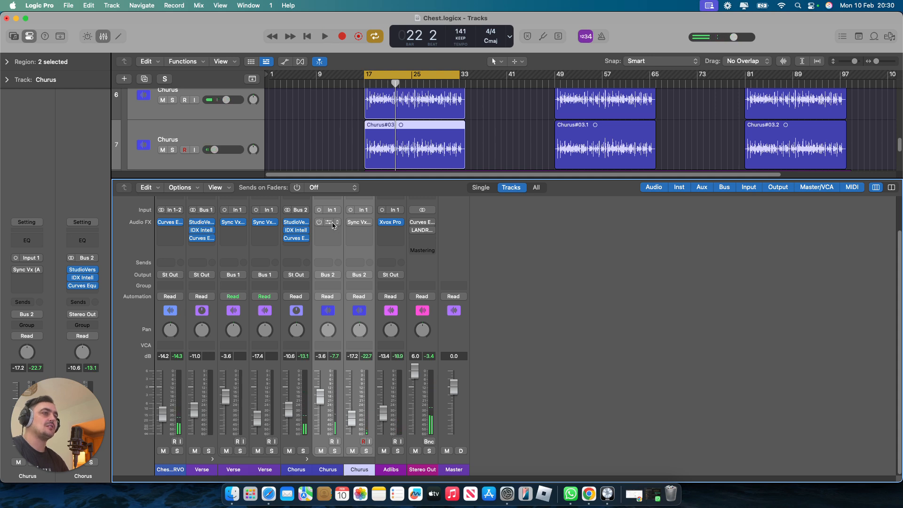
pyautogui.press('space')
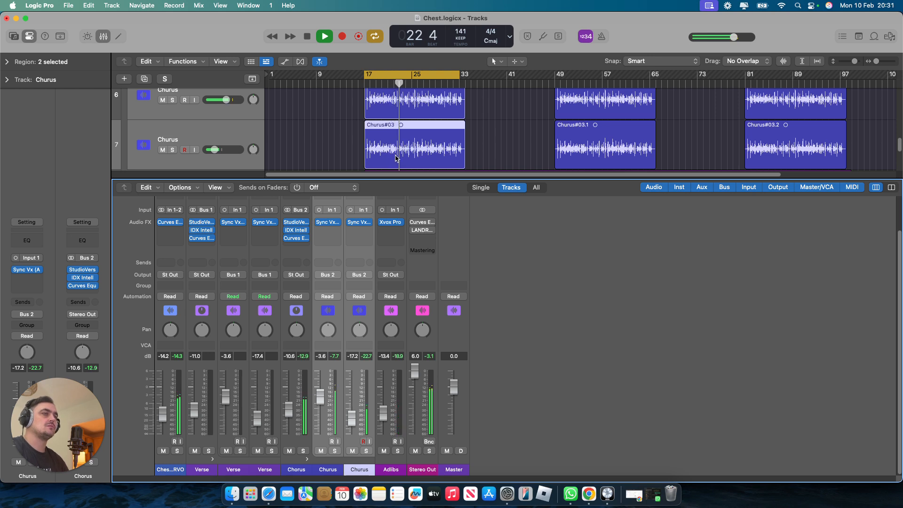
pyautogui.press('space')
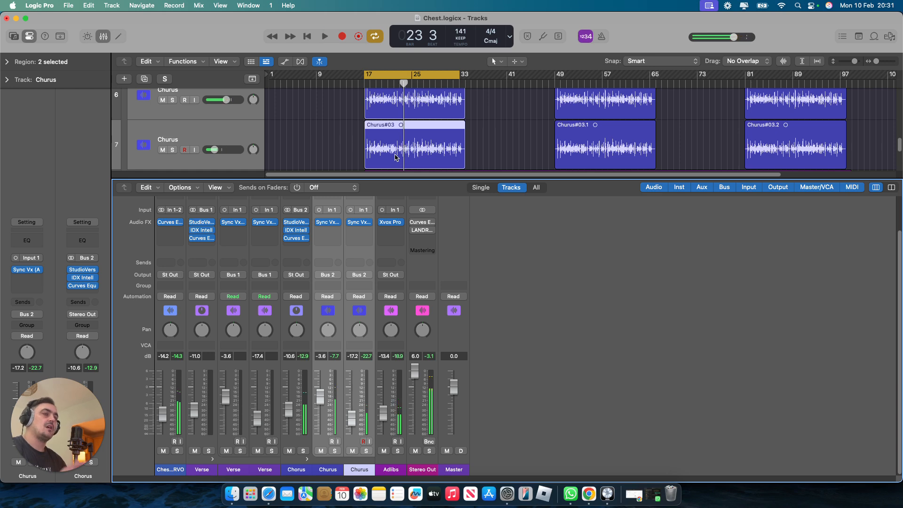
# - Reopen Sync Vx on the second Churus channel and enlarge its window
pyautogui.click(360, 225)
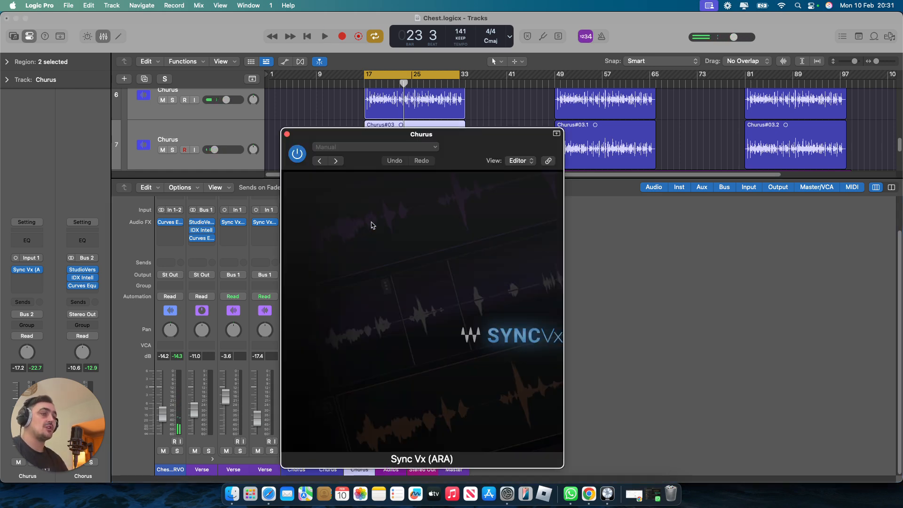
pyautogui.moveTo(466, 151); pyautogui.dragTo(469, 76)
pyautogui.moveTo(566, 372); pyautogui.dragTo(813, 447)
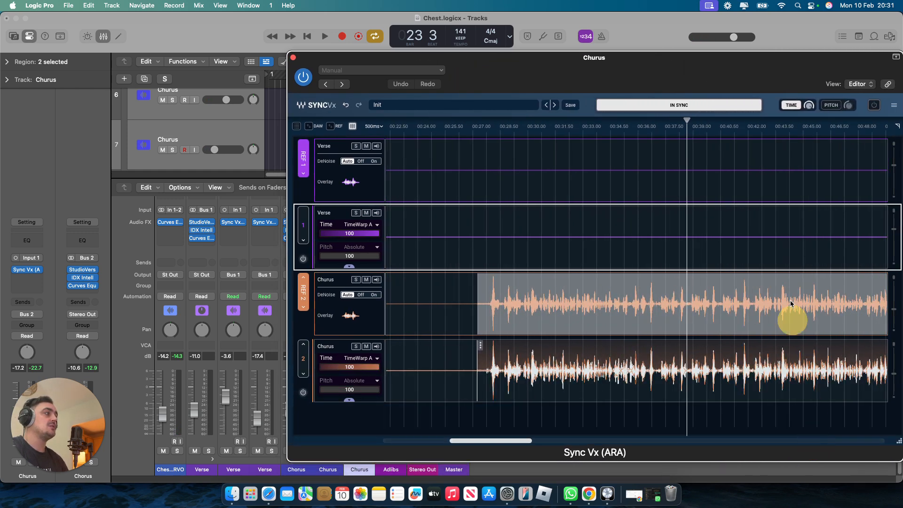
pyautogui.moveTo(725, 75); pyautogui.dragTo(508, 38)
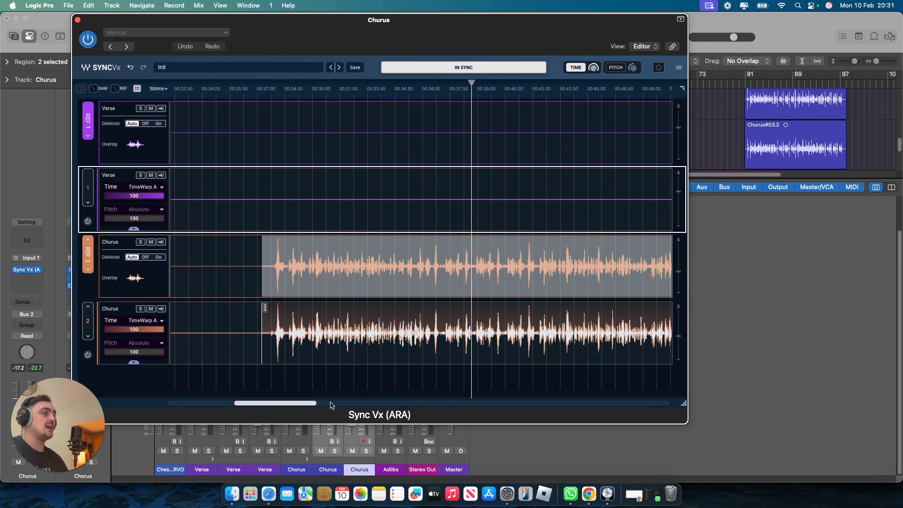
# - Try a SyncMarker in the middle of the second Churus track's waveform
pyautogui.moveTo(315, 406); pyautogui.dragTo(337, 404)
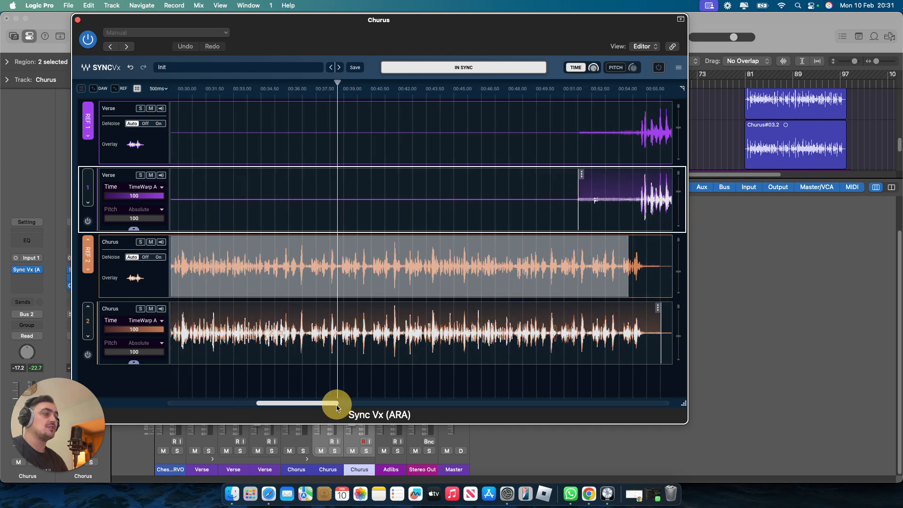
pyautogui.click(331, 335)
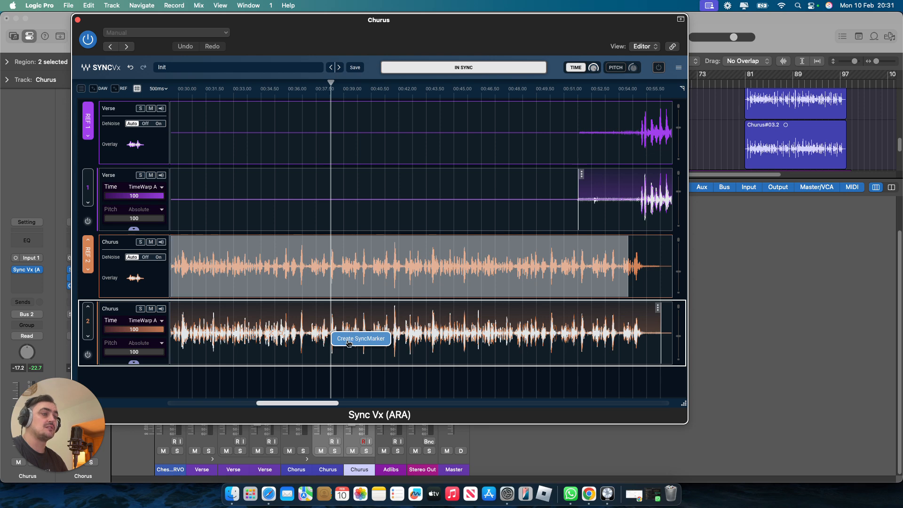
pyautogui.click(348, 343)
pyautogui.moveTo(332, 339); pyautogui.dragTo(332, 339)
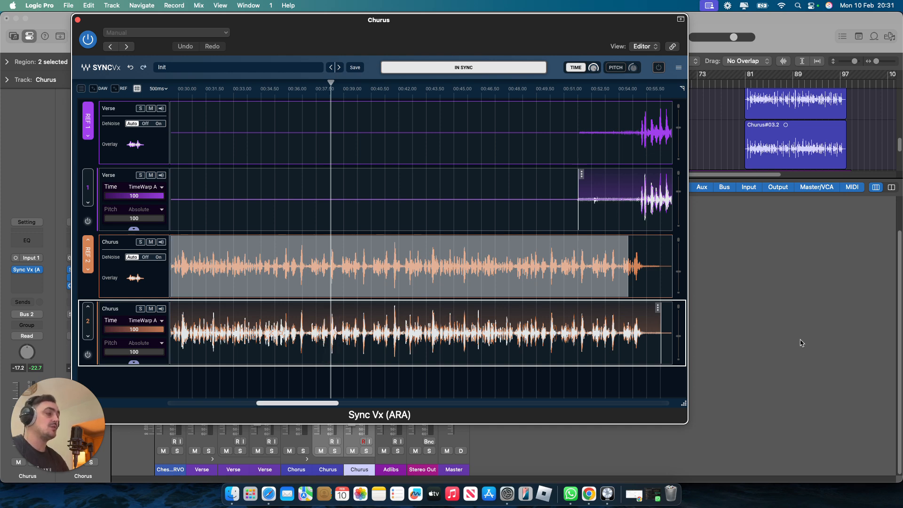
# - Enlarge the Sync Vx window and audition the second Churus track with TimeWarp B
pyautogui.moveTo(686, 402); pyautogui.dragTo(795, 422)
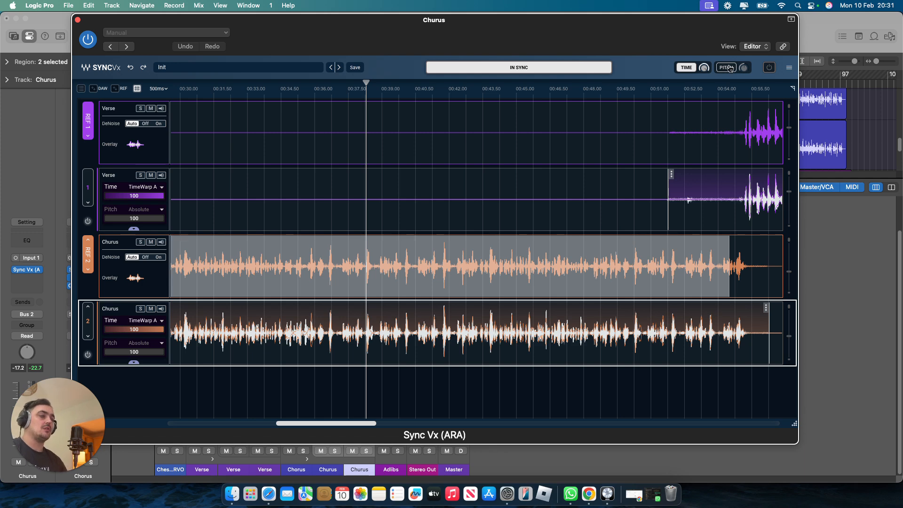
pyautogui.click(146, 324)
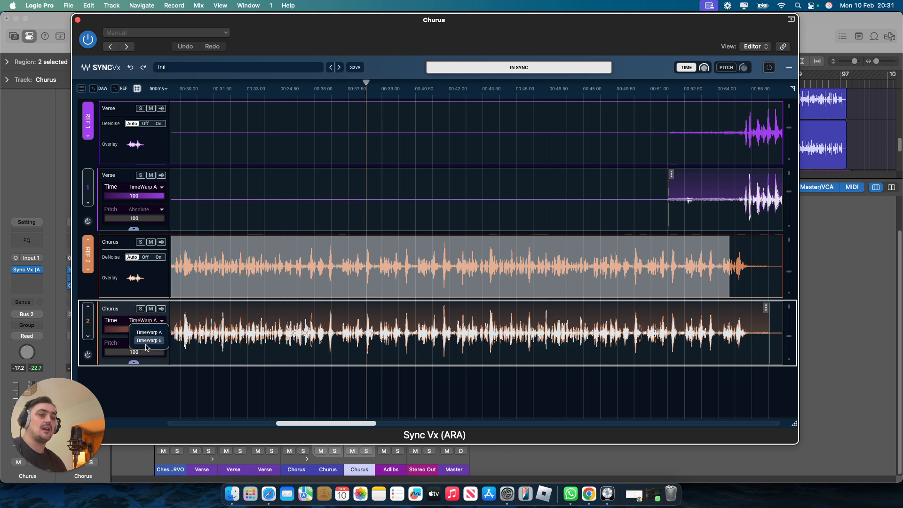
pyautogui.click(147, 344)
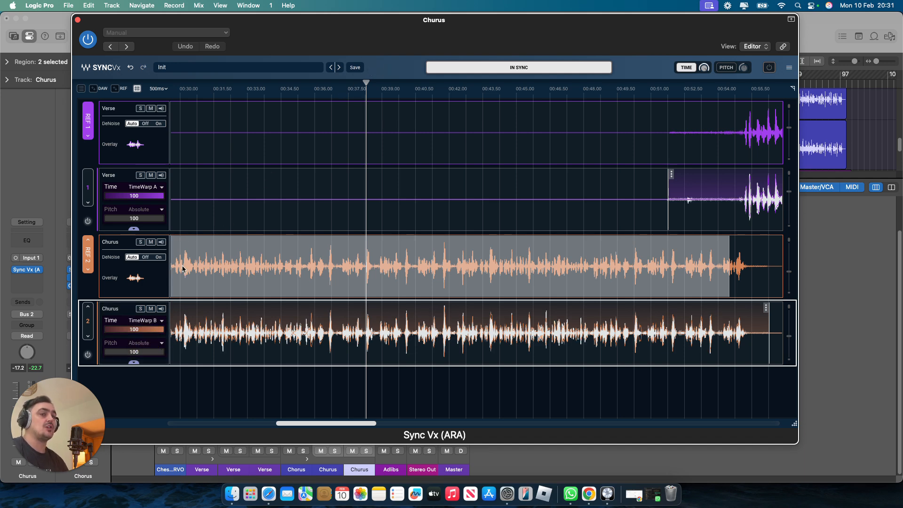
pyautogui.press('space')
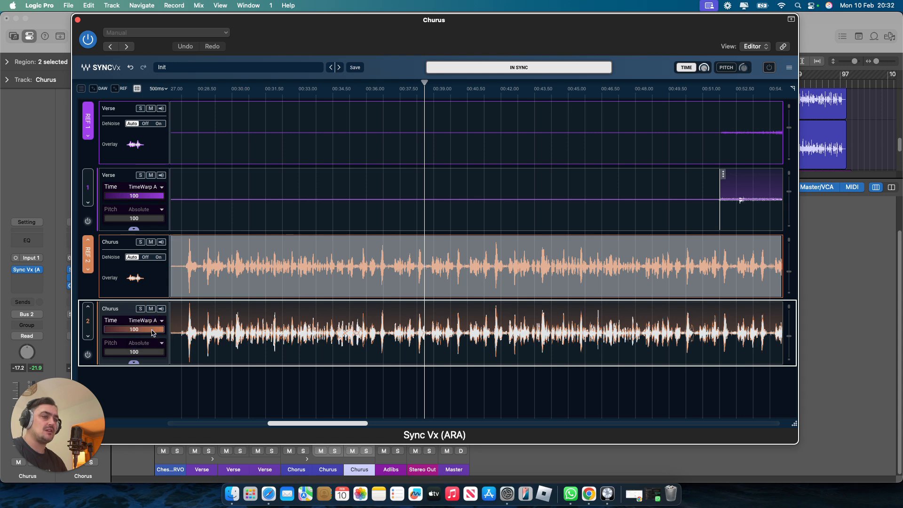
# - Set the second Churus track's time mode back to TimeWarp B and play the start of the chorus
pyautogui.click(149, 323)
pyautogui.click(152, 338)
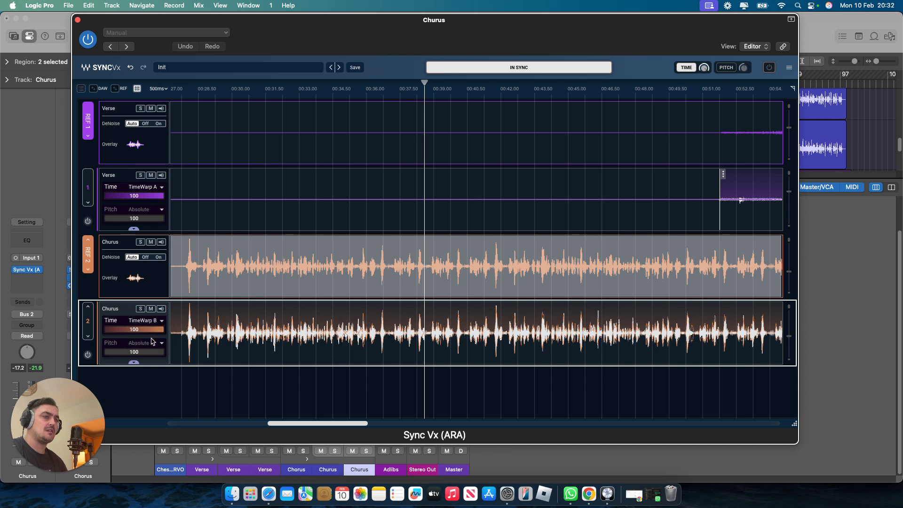
pyautogui.click(172, 329)
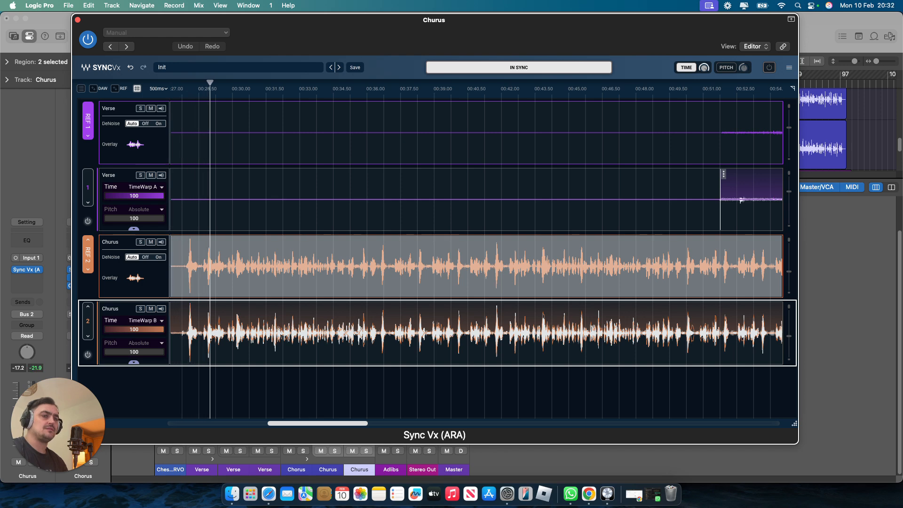
pyautogui.moveTo(150, 331)
pyautogui.mouseDown()
pyautogui.moveTo(102, 333)
pyautogui.moveTo(175, 333)
pyautogui.moveTo(174, 355)
pyautogui.moveTo(192, 354)
pyautogui.mouseUp()
pyautogui.click(155, 354)
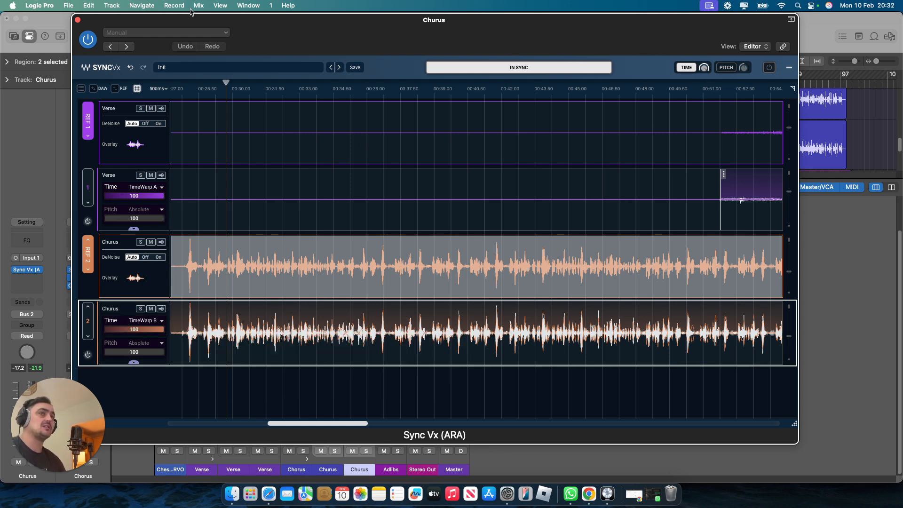
# - Load the Full Reset factory preset in Sync Vx and close the preset browser
pyautogui.click(213, 70)
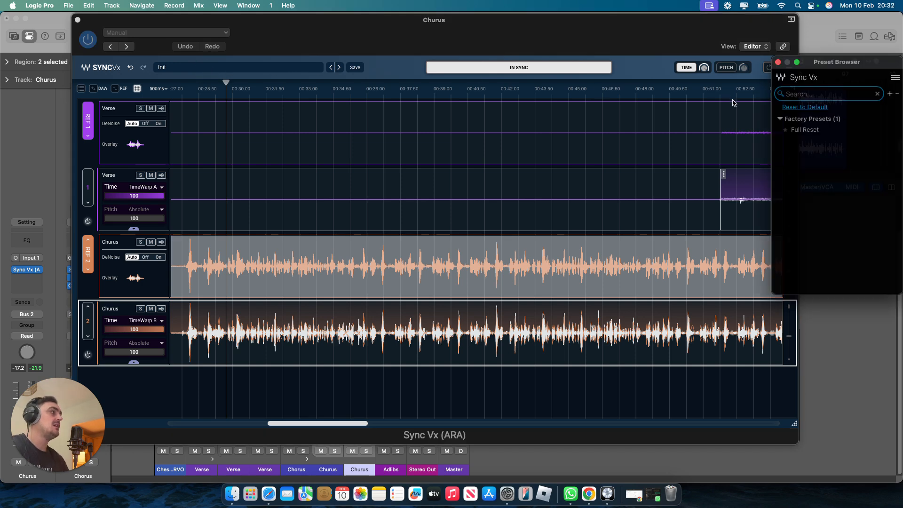
pyautogui.click(797, 133)
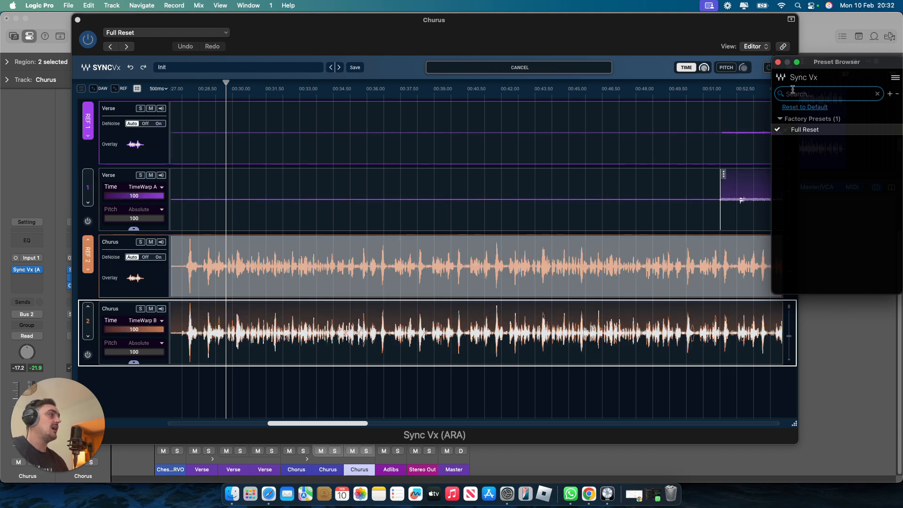
pyautogui.click(777, 62)
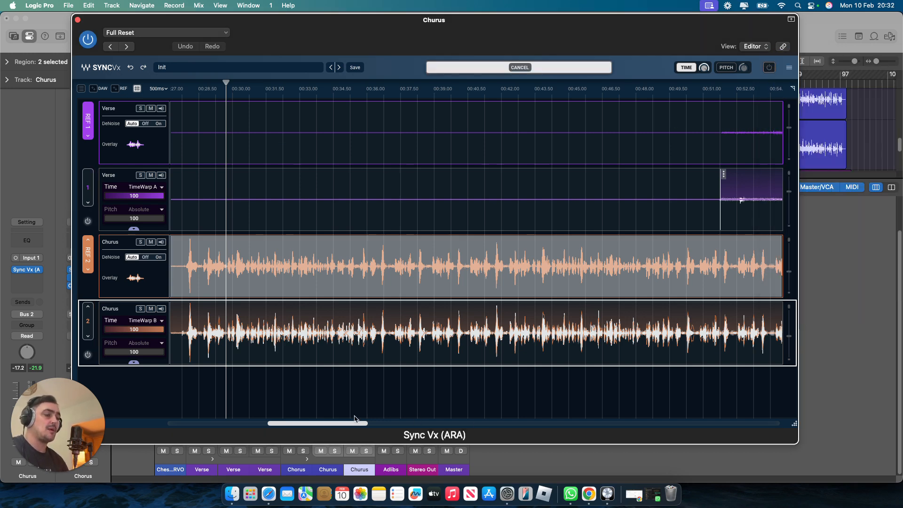
pyautogui.moveTo(359, 422); pyautogui.dragTo(437, 421)
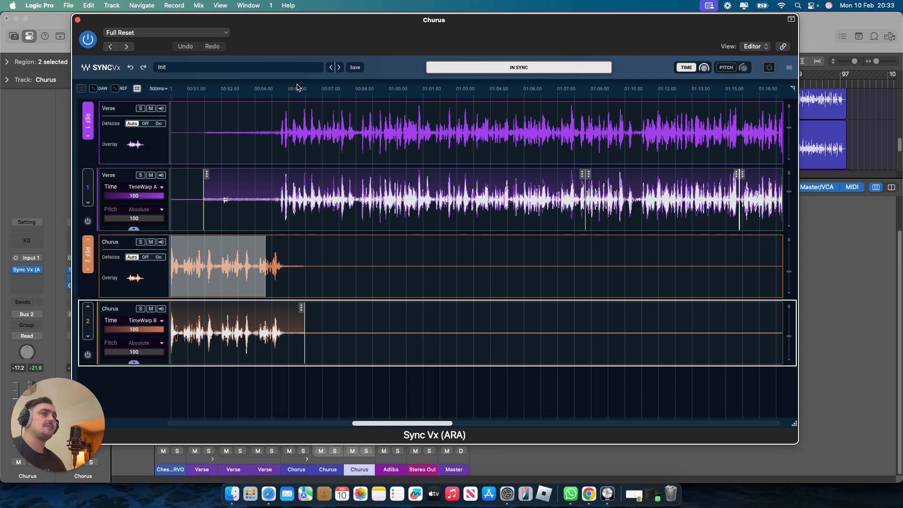
pyautogui.moveTo(452, 22); pyautogui.dragTo(493, 56)
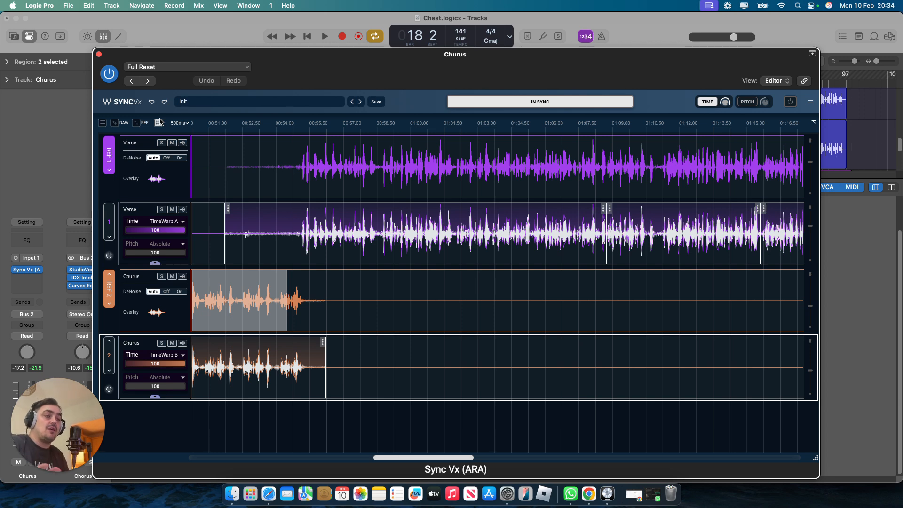
pyautogui.moveTo(312, 69); pyautogui.dragTo(310, 43)
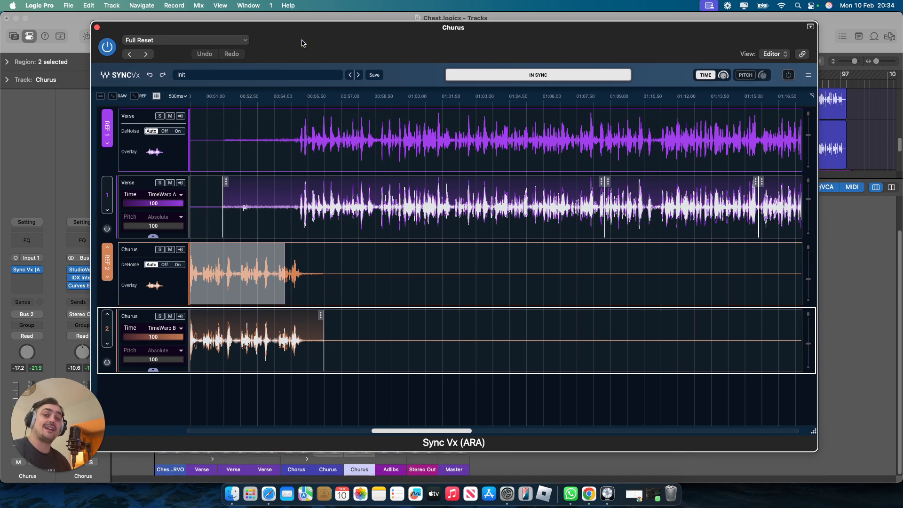